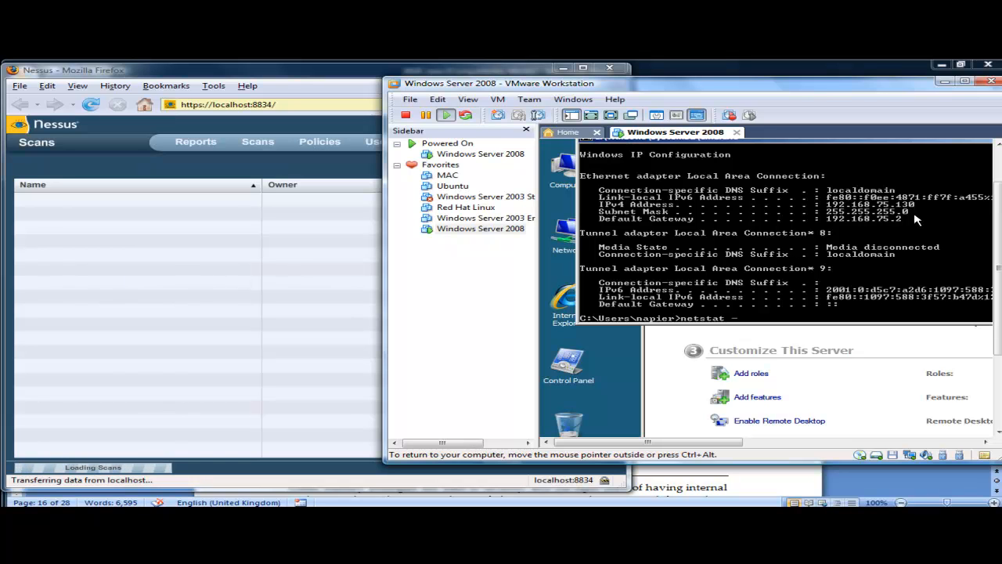
- Run netstat -a in the Windows Server 2008 virtual machine's command prompt and show the beginning of its connection list
text(a)
key(Return)
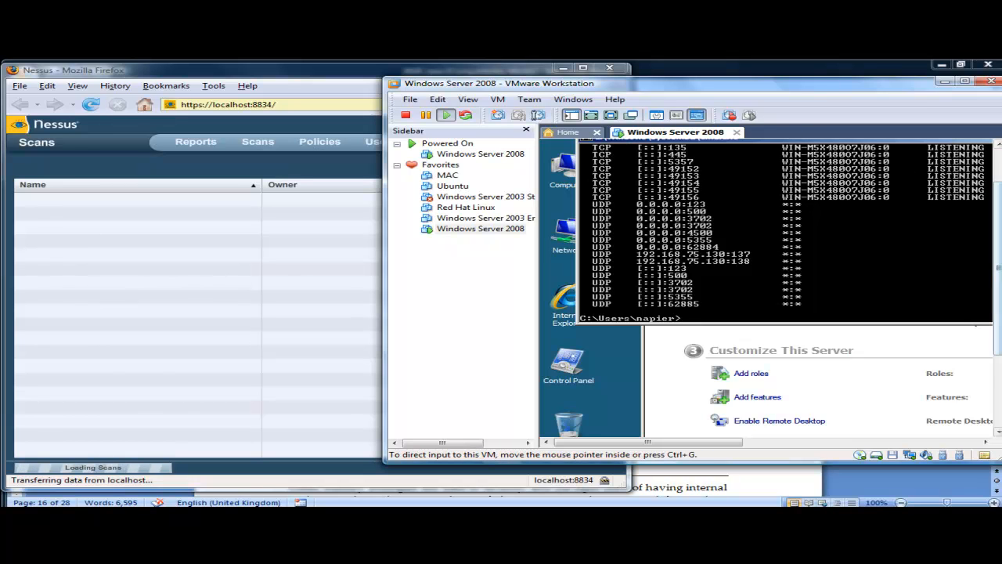
drag(1001, 218, 991, 186)
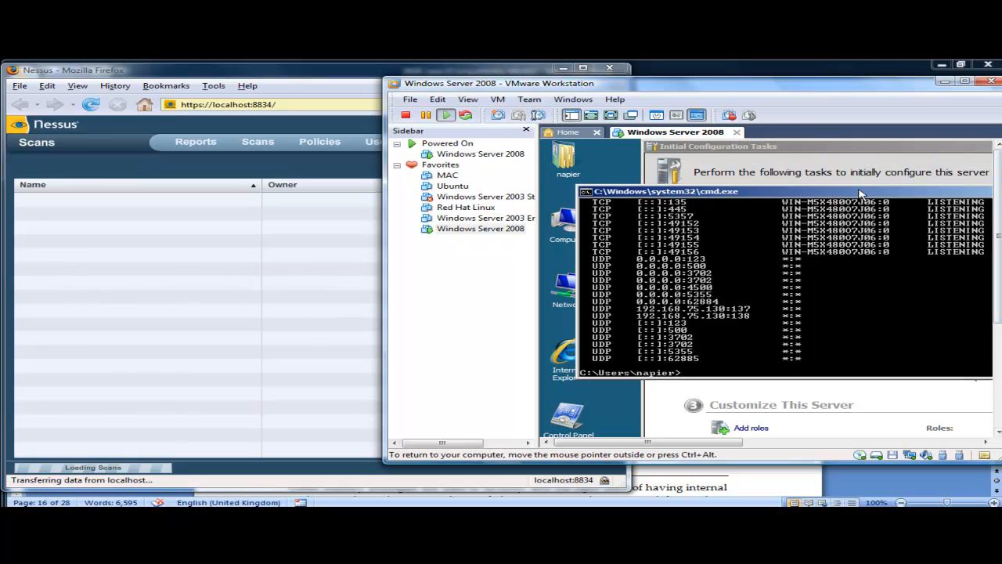
drag(774, 210, 726, 204)
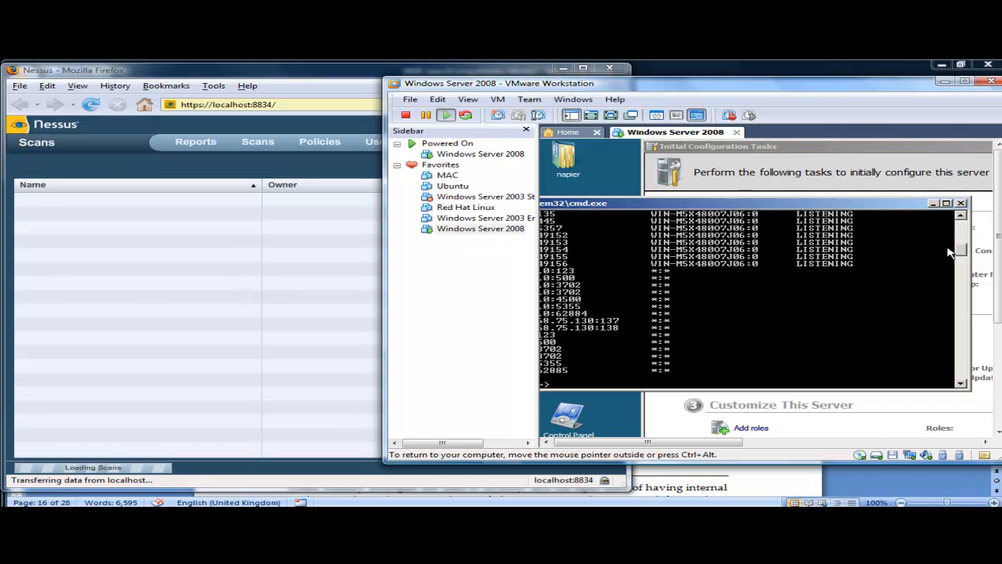
drag(966, 251, 963, 222)
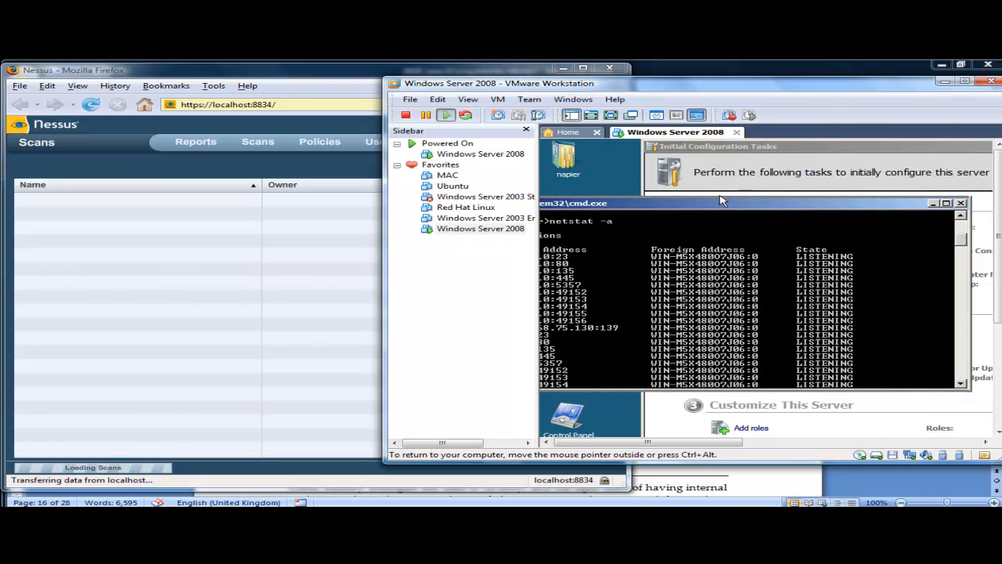
drag(721, 202, 834, 200)
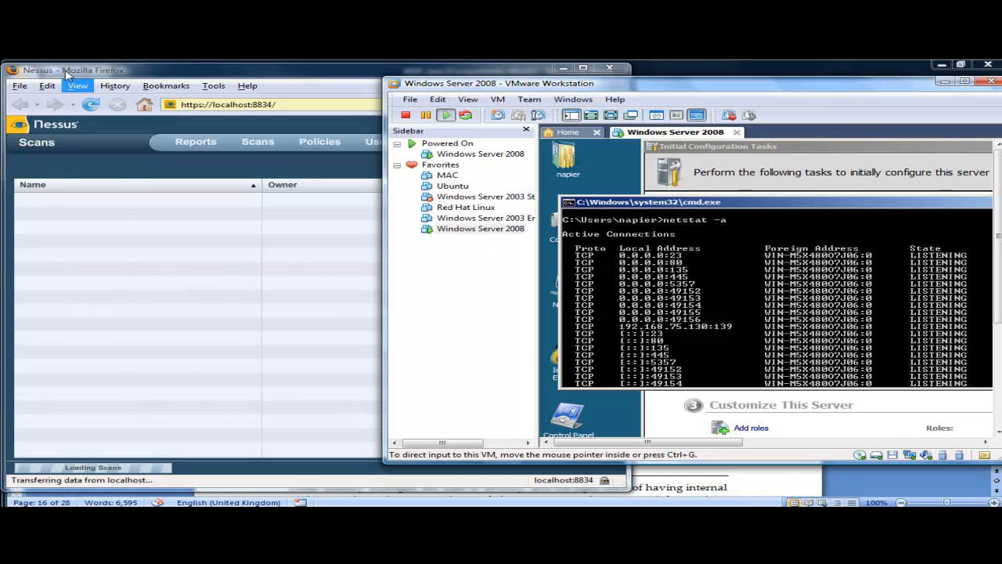
- Bring the Nessus browser window forward and open a command prompt on the host computer by running cmd
drag(69, 74, 110, 81)
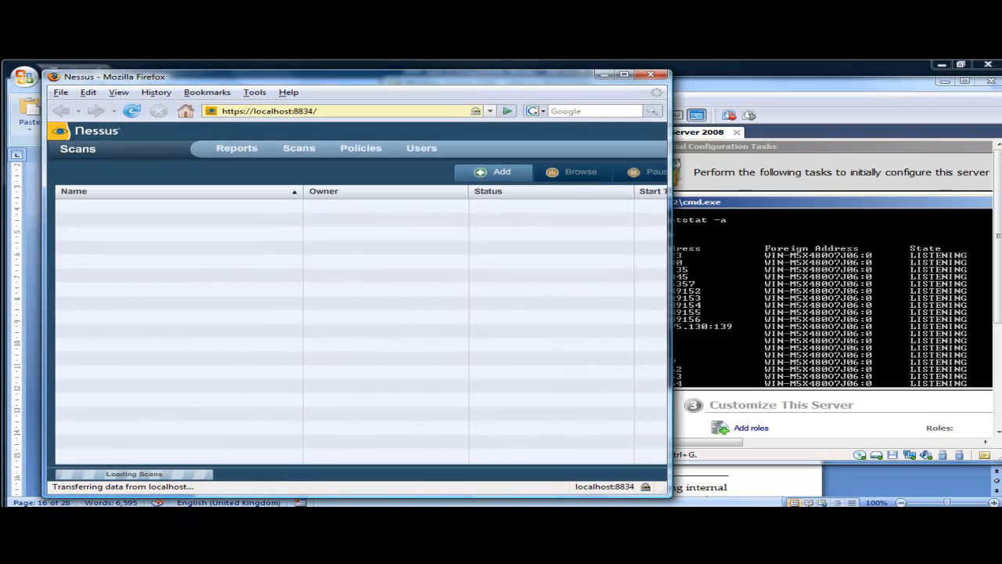
click(22, 519)
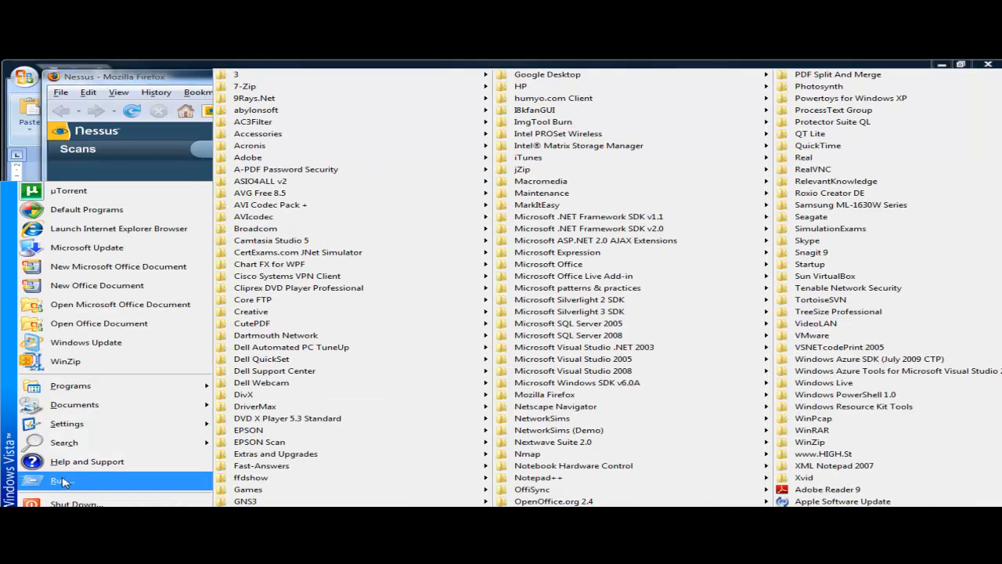
click(62, 480)
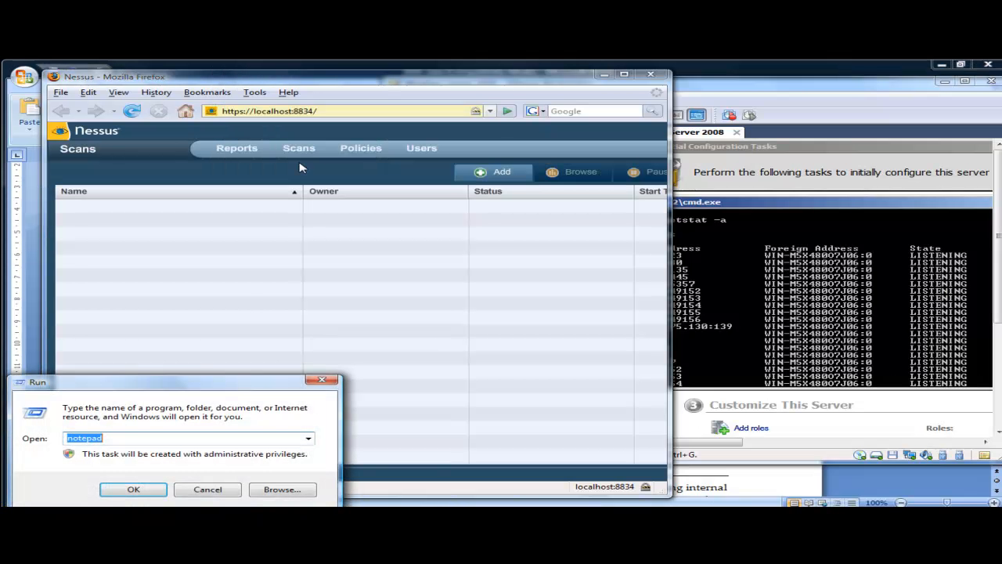
drag(188, 384, 275, 215)
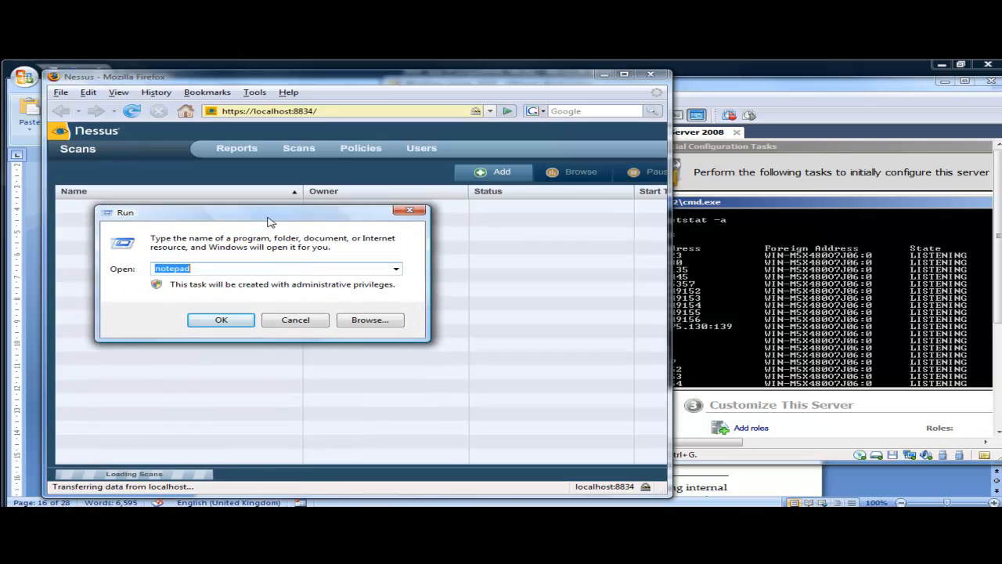
text(cmd)
key(Return)
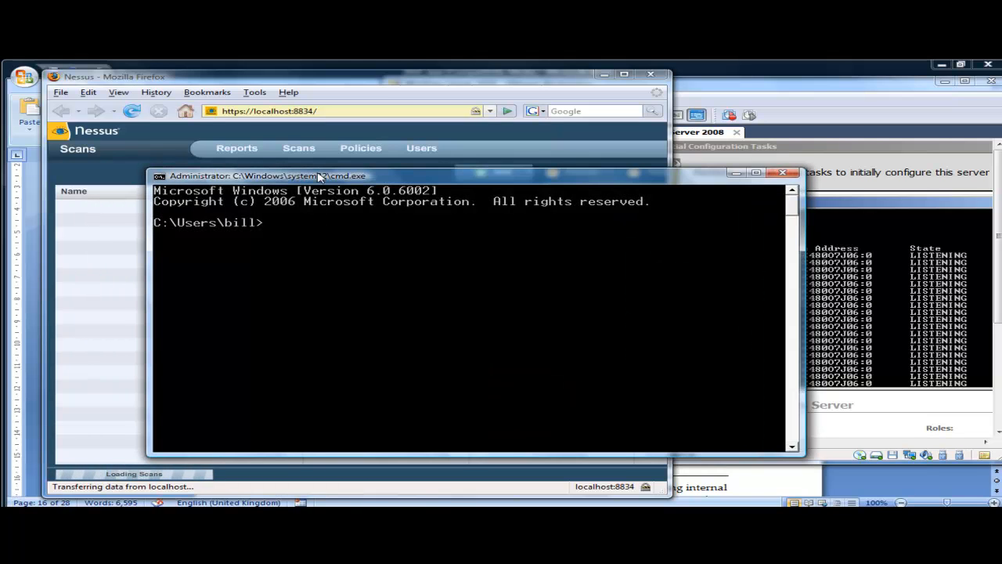
drag(311, 173, 198, 163)
- Connect by telnet to 192.168.75.130 from the host's command prompt and agree to send the password information
click(805, 260)
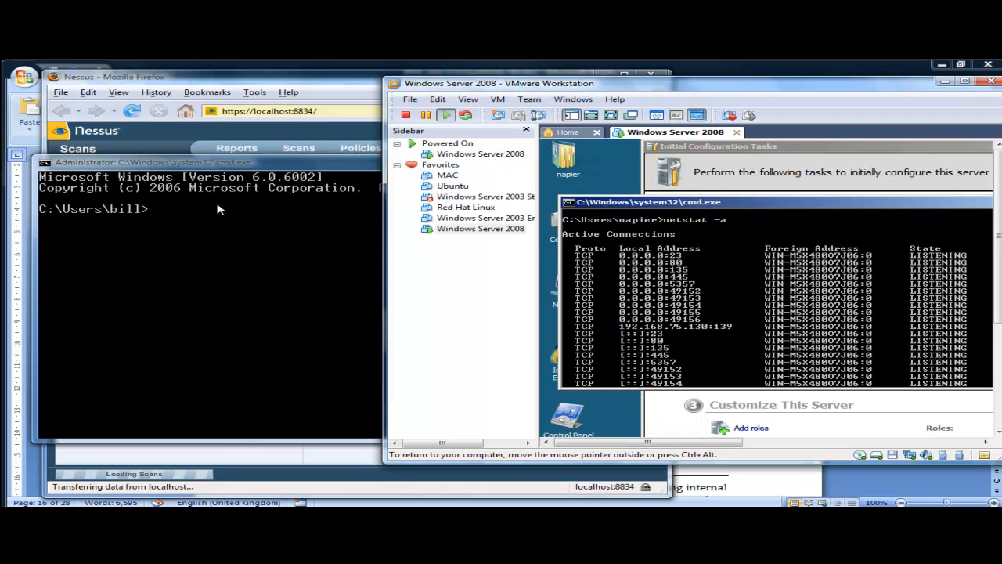
click(196, 224)
text(telnet)
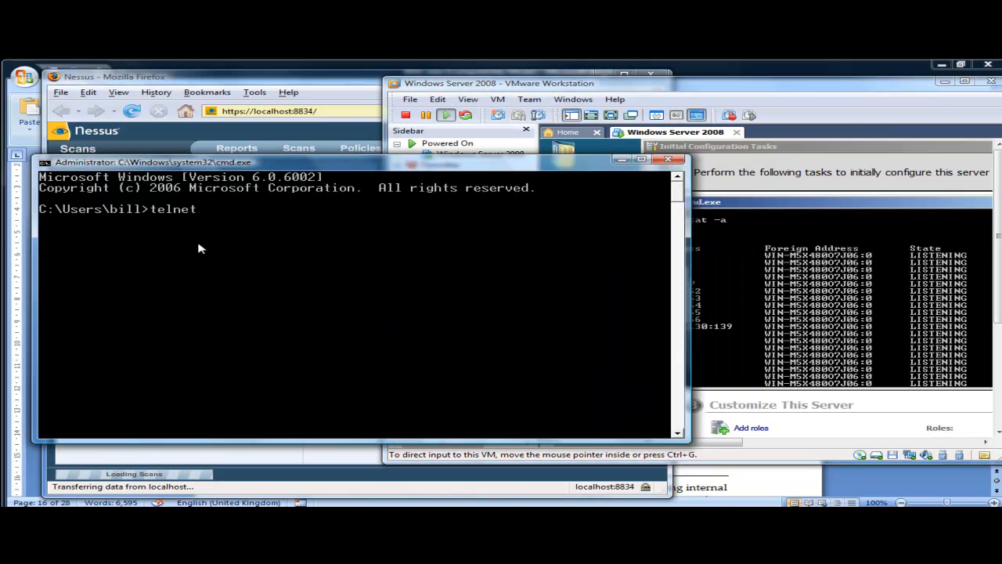
text( 192.168.)
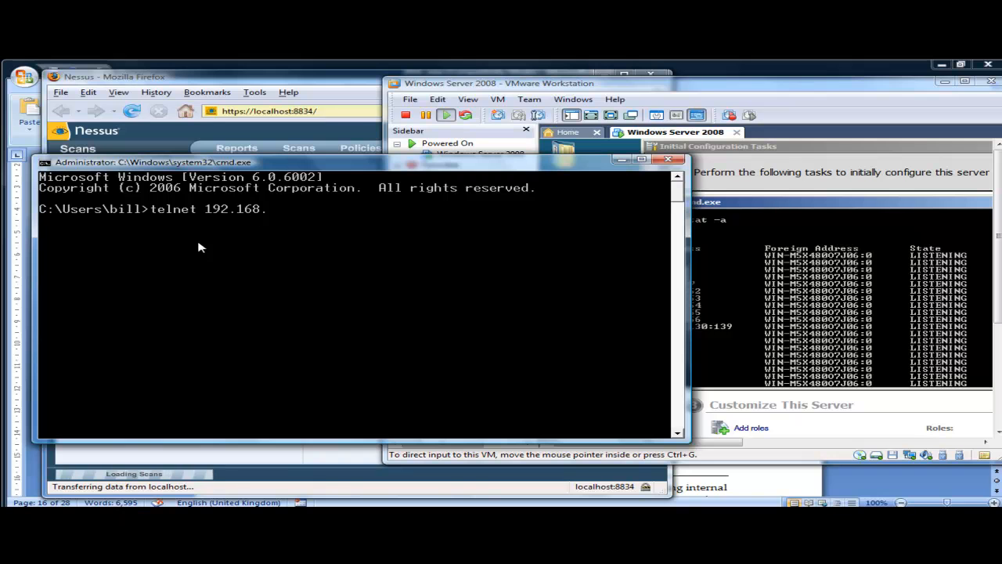
click(840, 205)
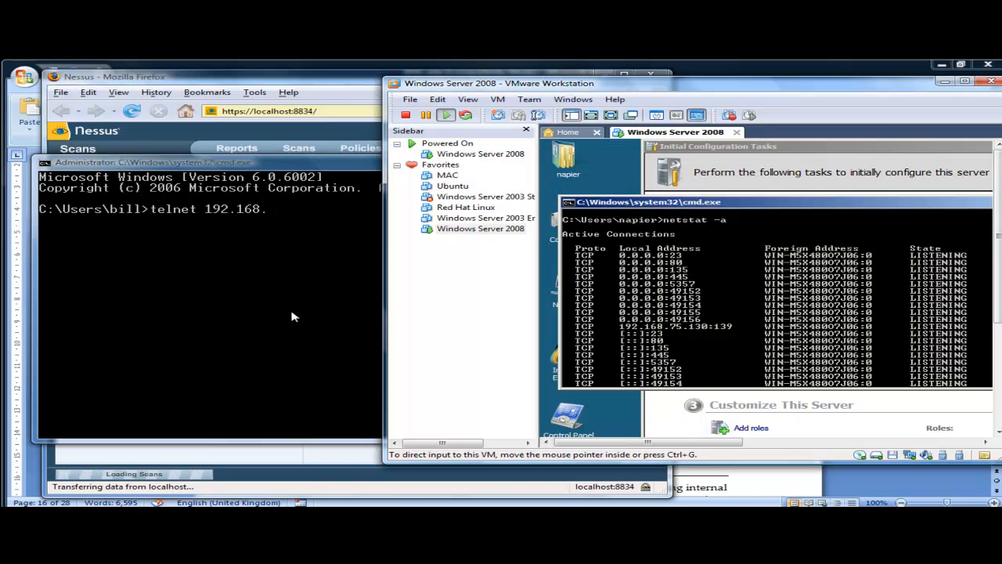
click(285, 278)
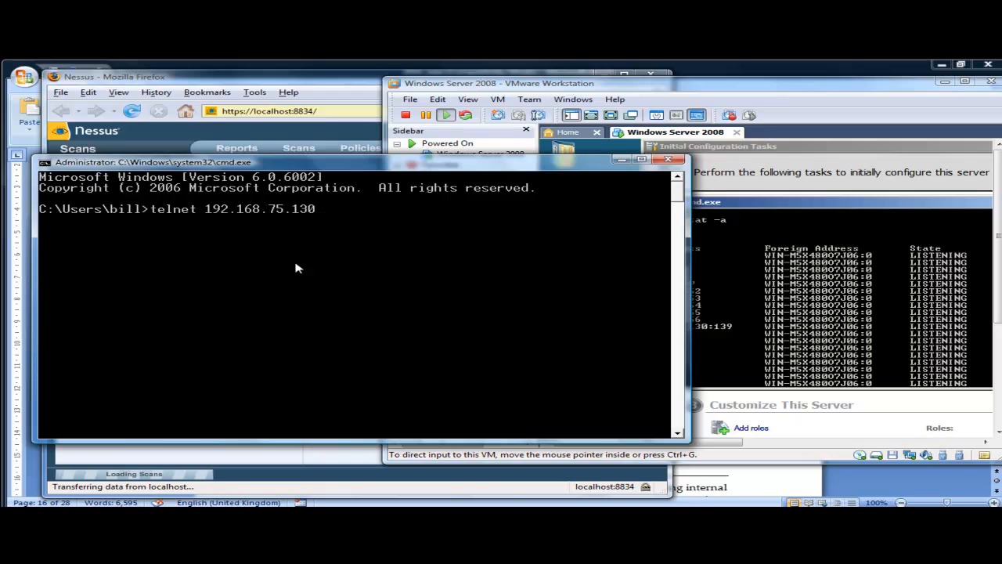
key(Return)
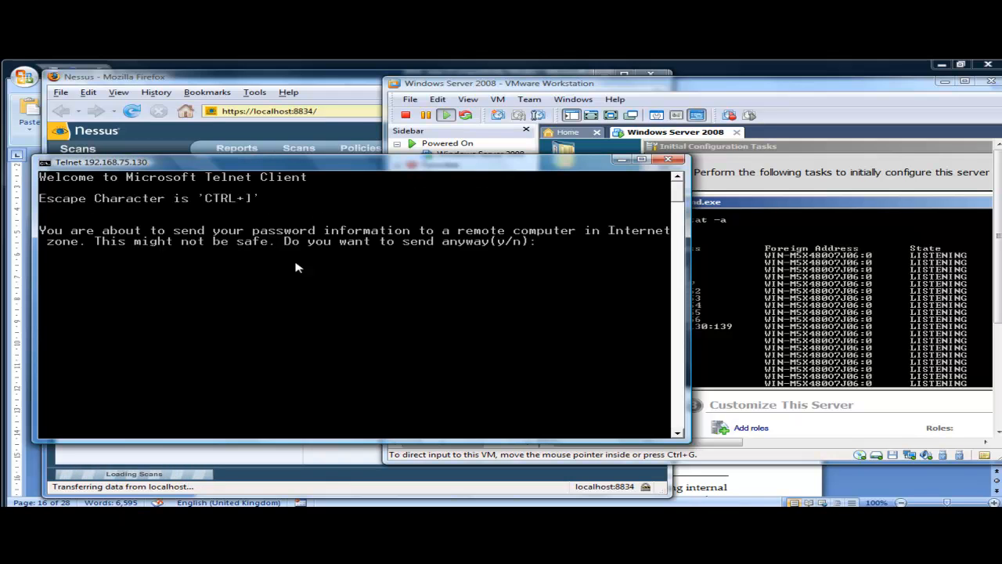
text(y)
key(Return)
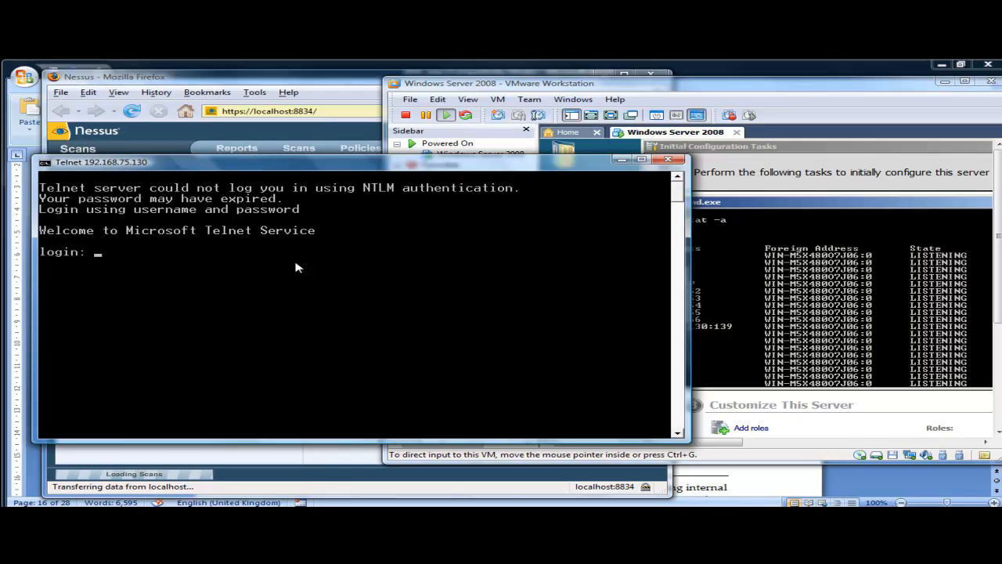
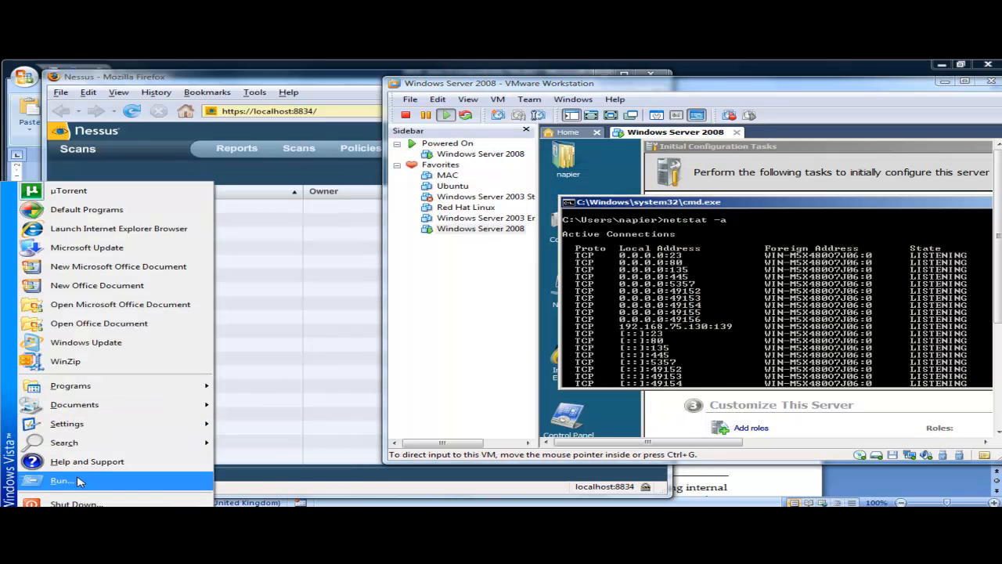
click(79, 481)
text(http)
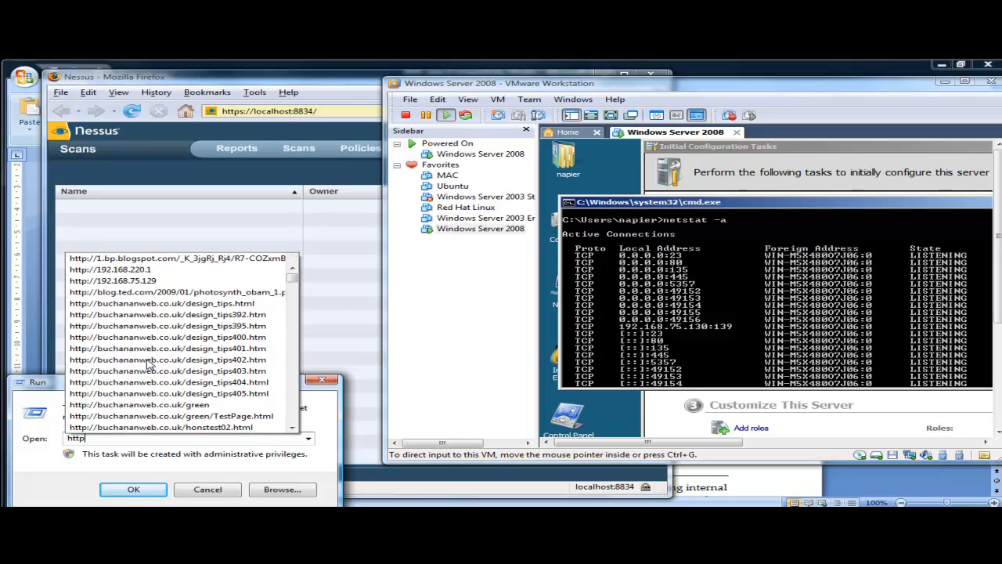
text(://1)
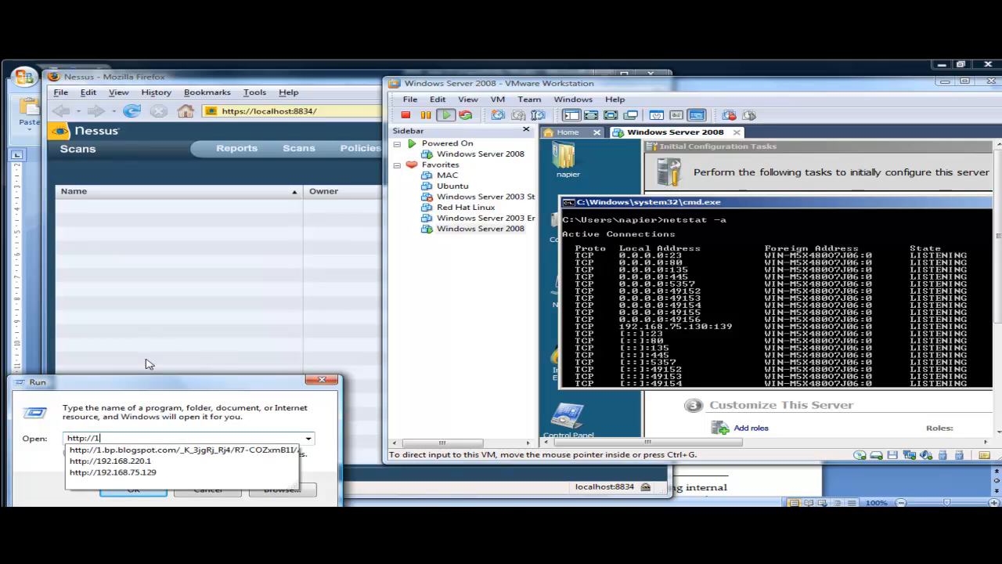
text(92.16)
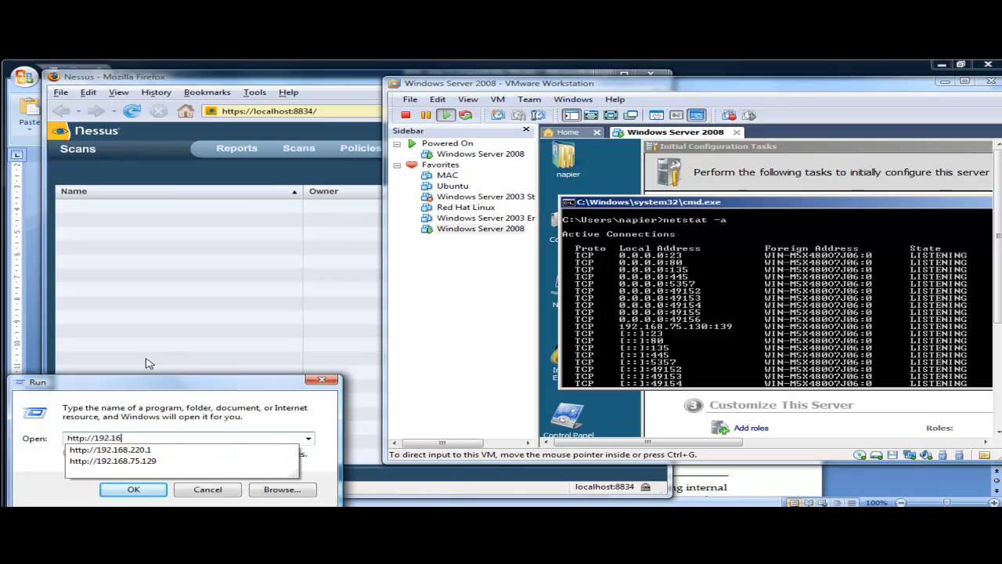
text(8.1)
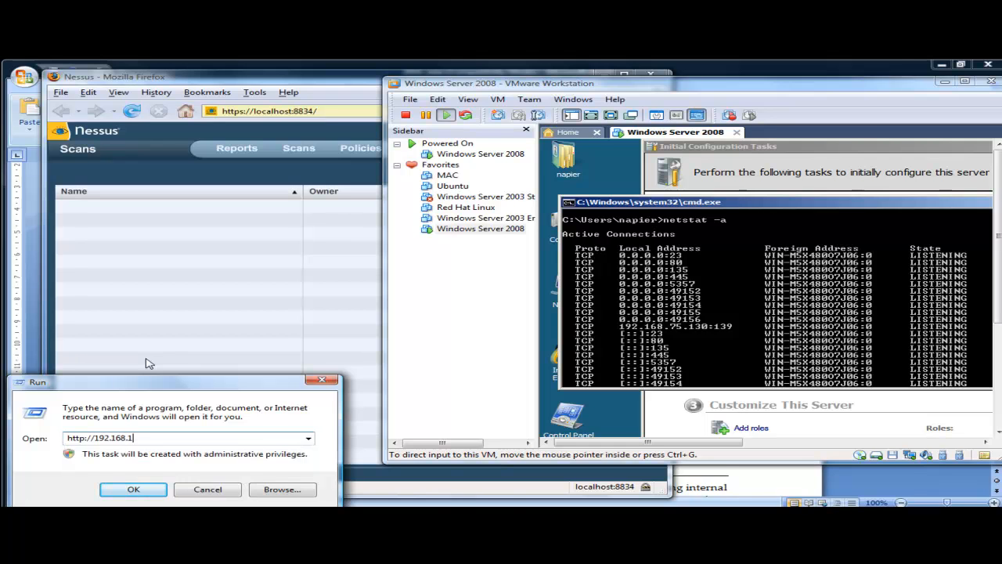
key(BackSpace)
text(75.)
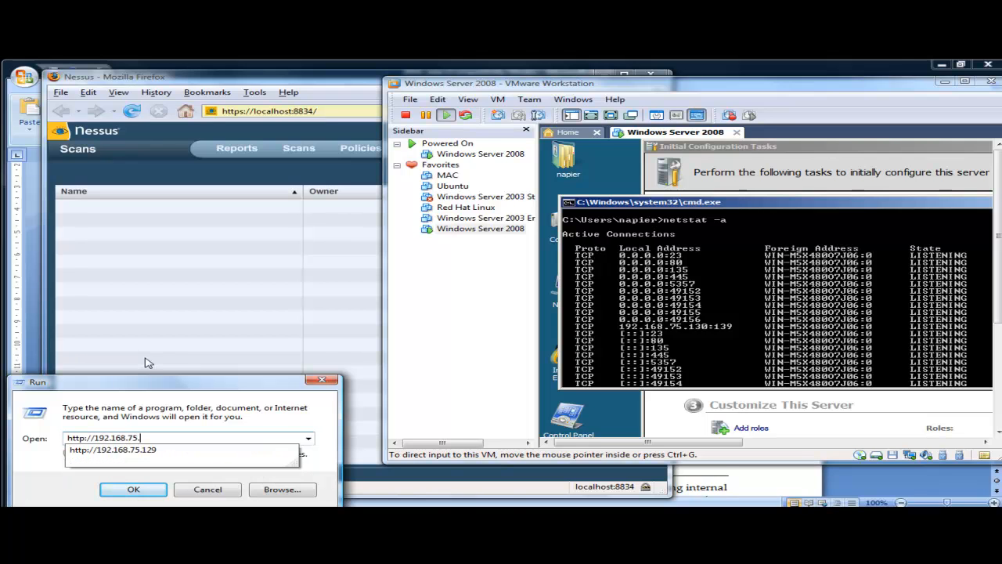
text(130)
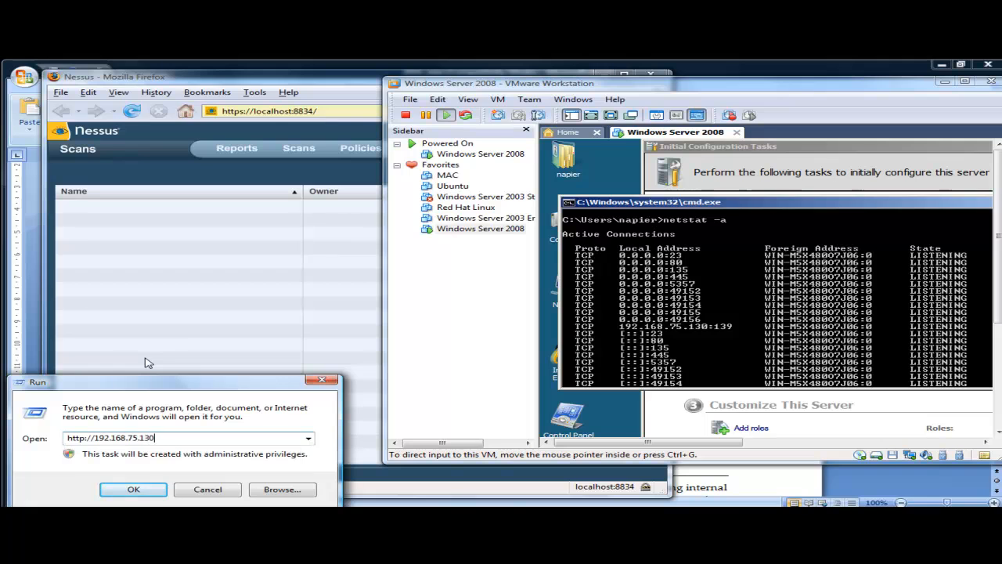
key(Return)
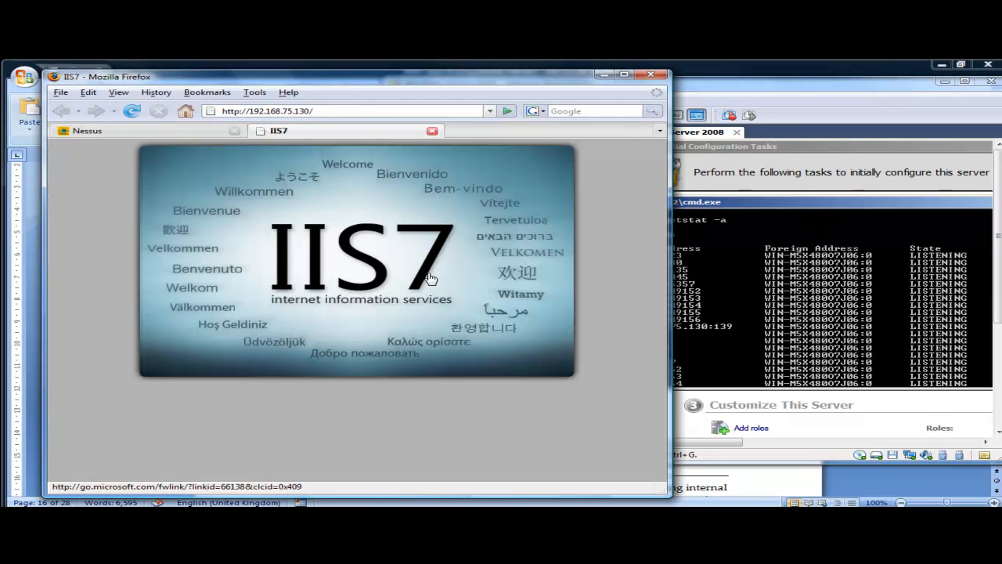
- Close the Firefox window together with its Nessus and IIS7 tabs
click(324, 110)
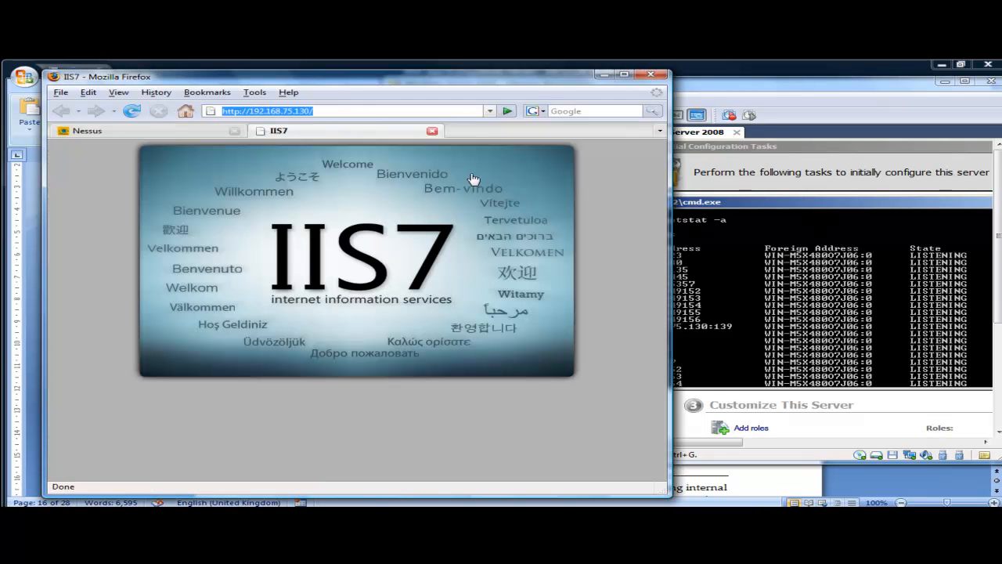
click(651, 73)
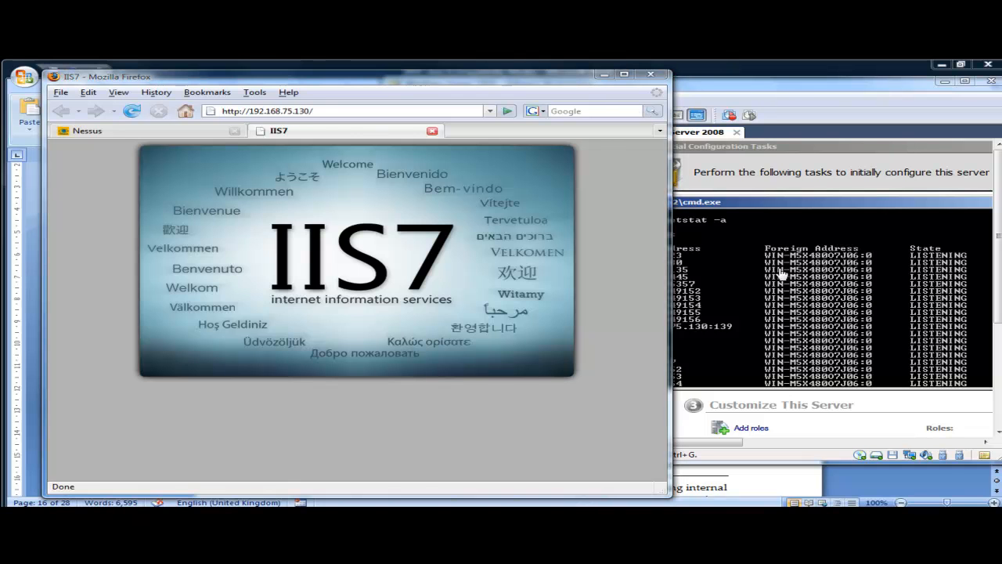
click(322, 304)
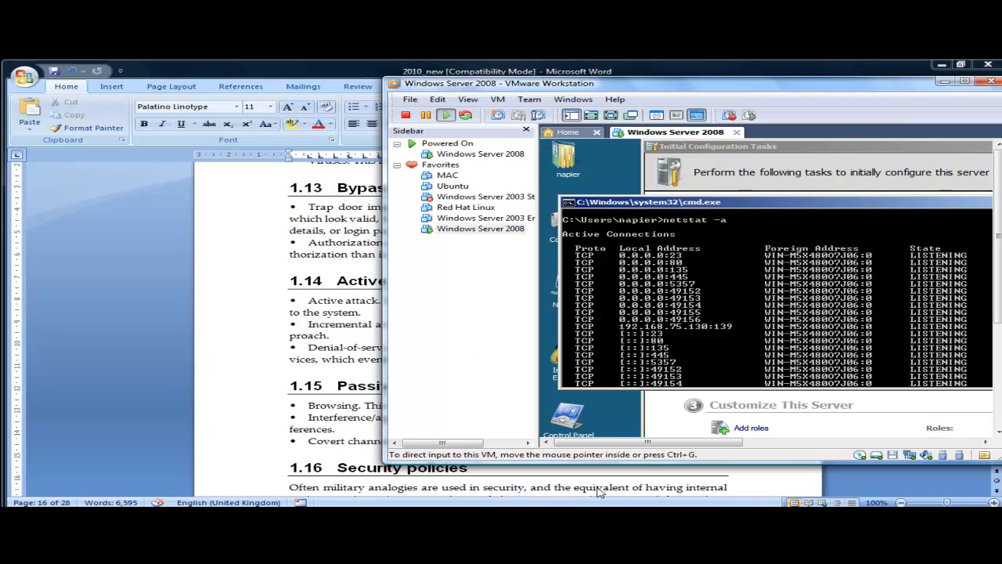
key(alt+Tab)
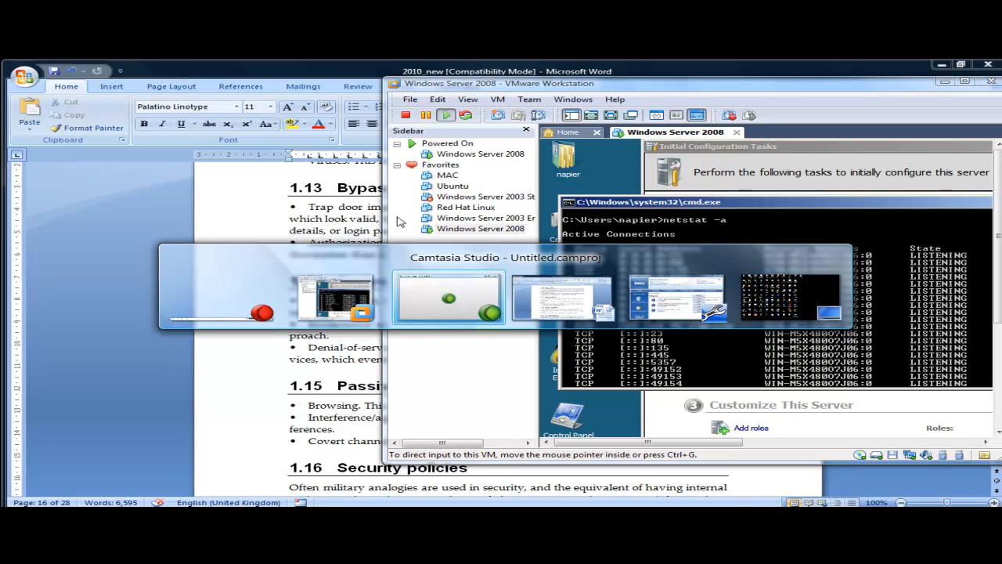
key(alt+Tab)
key(alt+Tab)
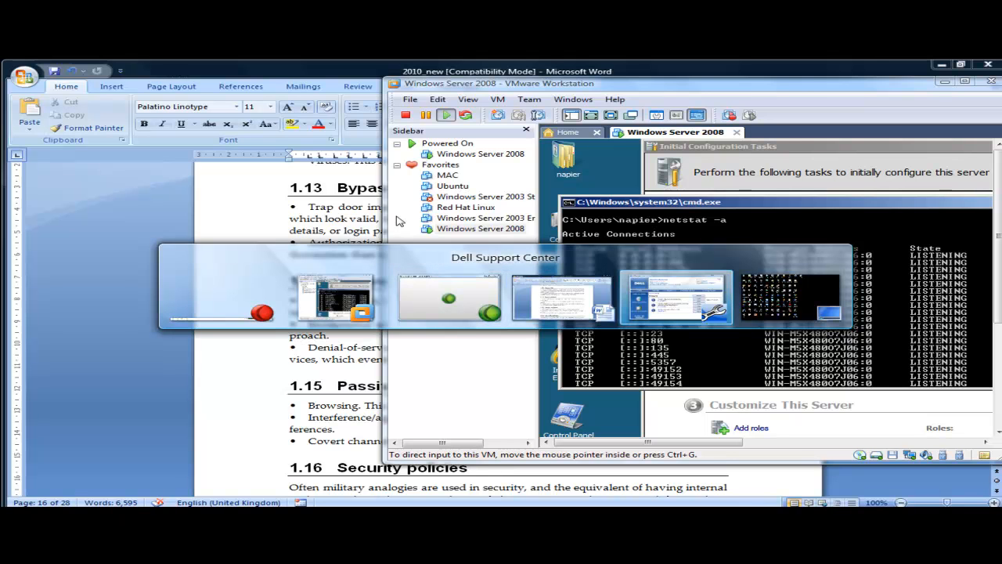
key(alt+Tab)
key(alt+Tab)
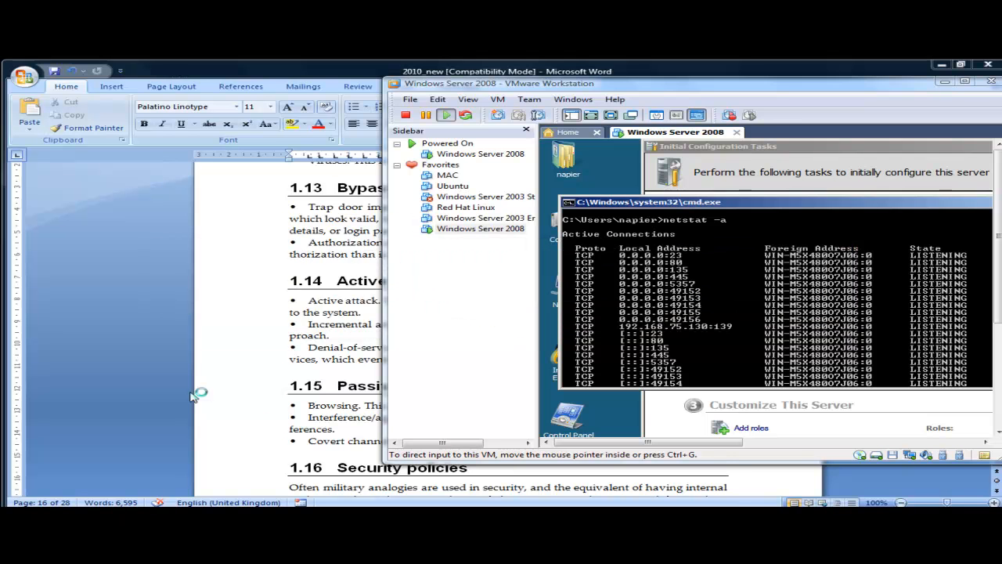
- Bring the 2010_new Word document to the front and minimize it to clear the desktop
click(316, 72)
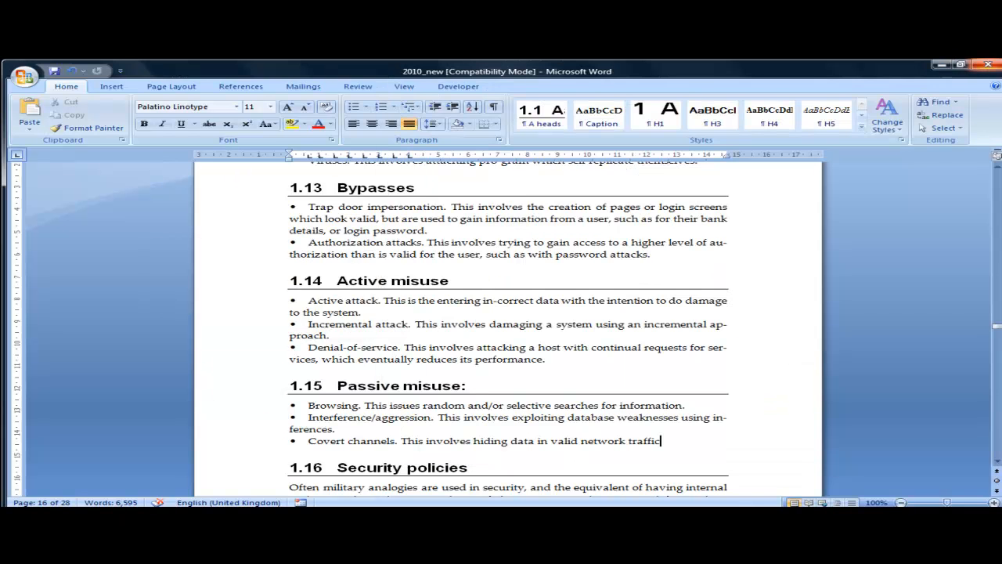
click(948, 65)
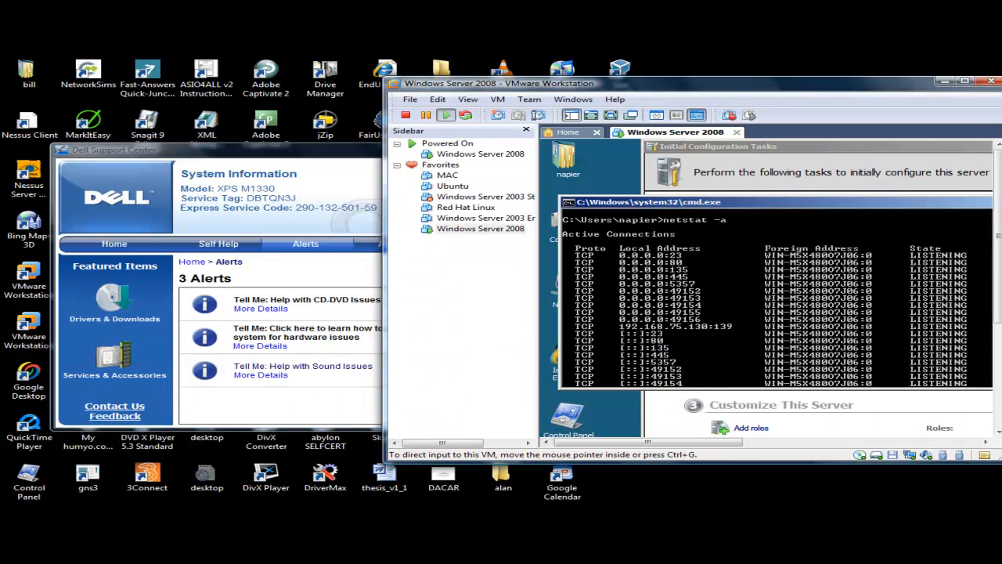
key(super)
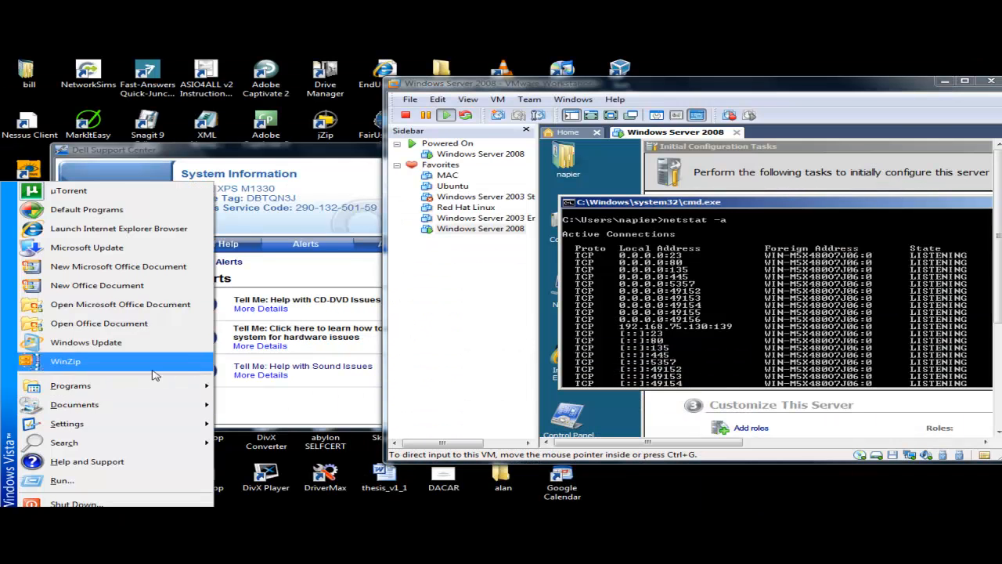
mouse_move(132, 392)
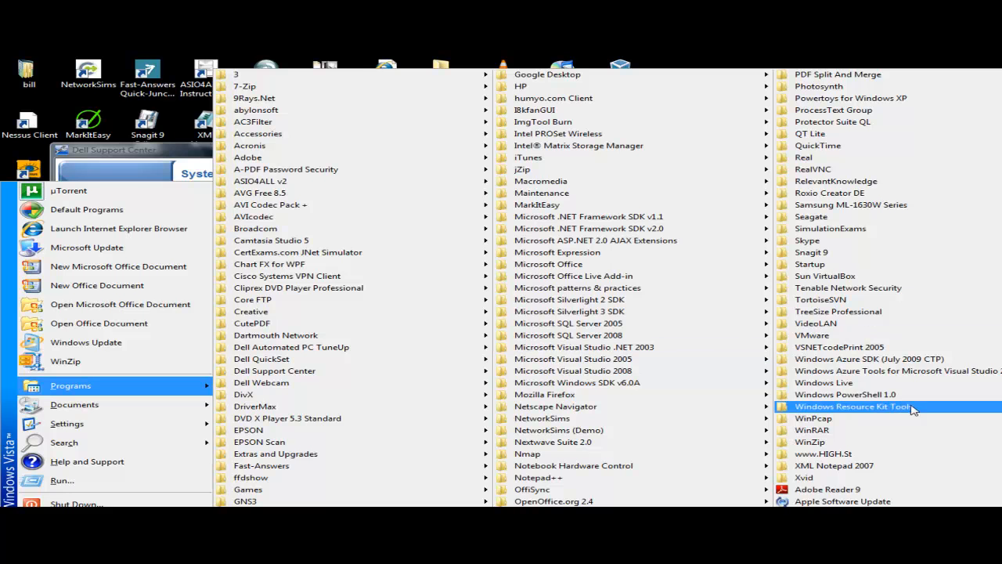
mouse_move(817, 292)
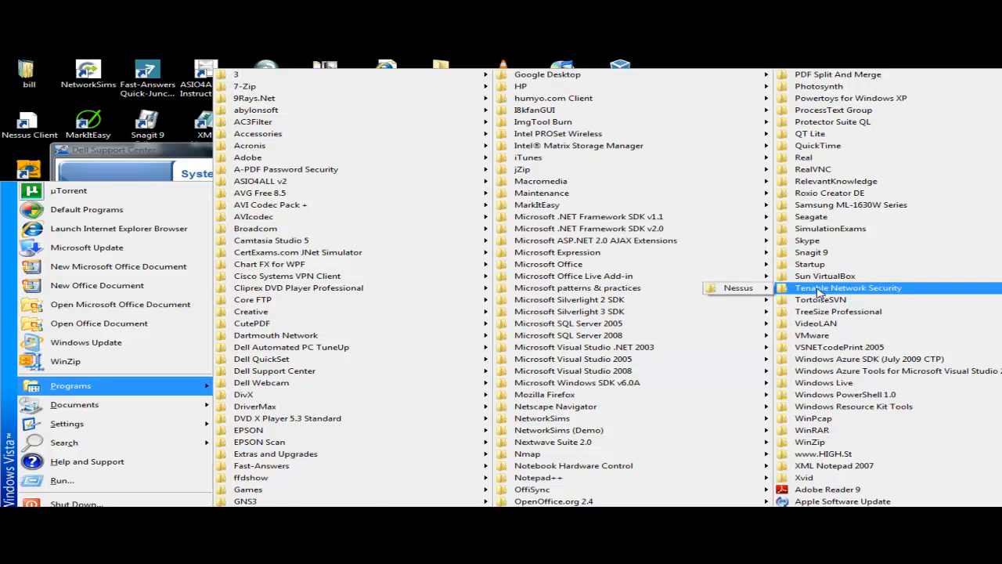
mouse_move(736, 289)
click(636, 298)
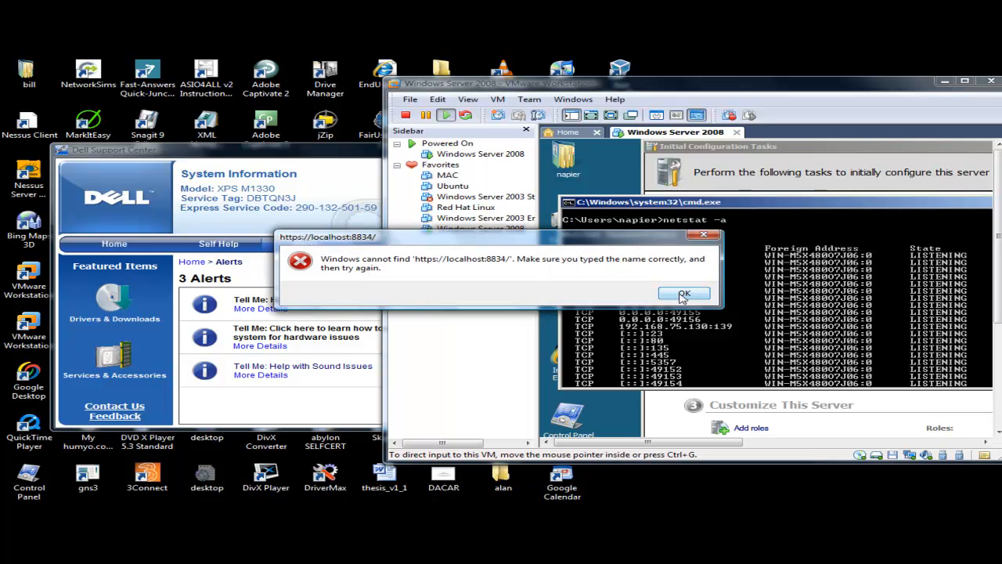
click(703, 307)
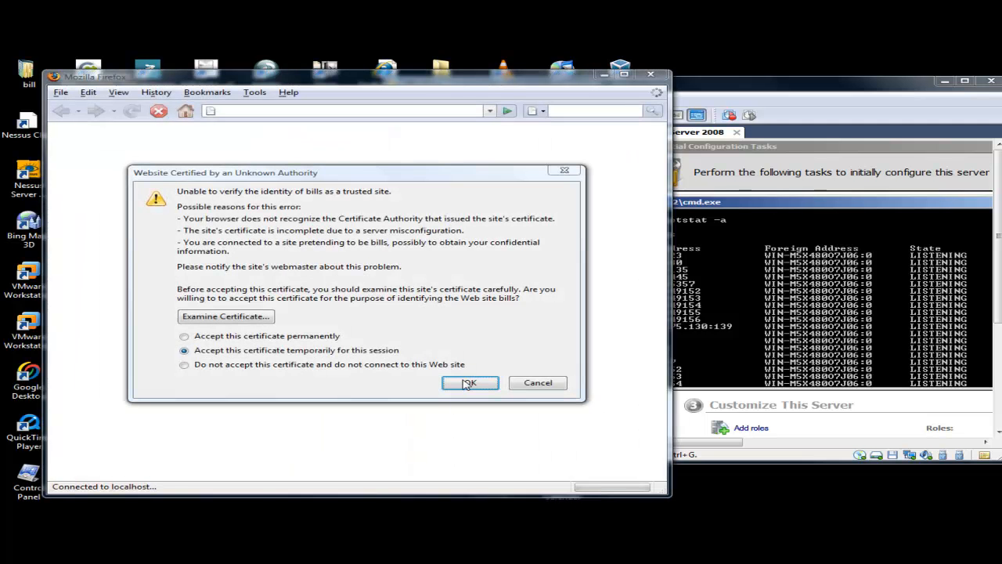
click(469, 382)
click(398, 322)
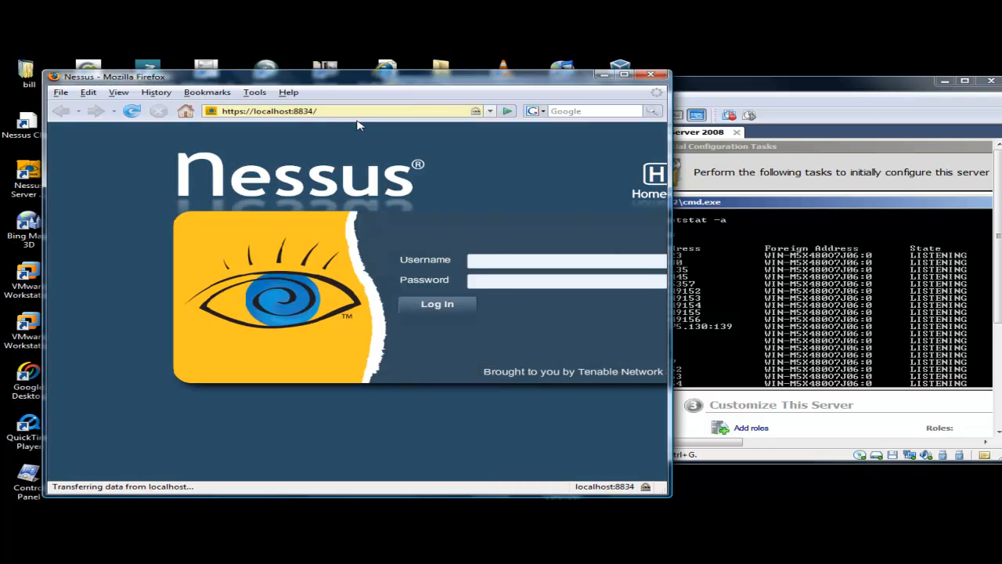
- Log in to Nessus with the account's username and password, and acknowledge the HomeFeed notice
click(496, 259)
text(bill)
key(Tab)
text(****)
click(427, 304)
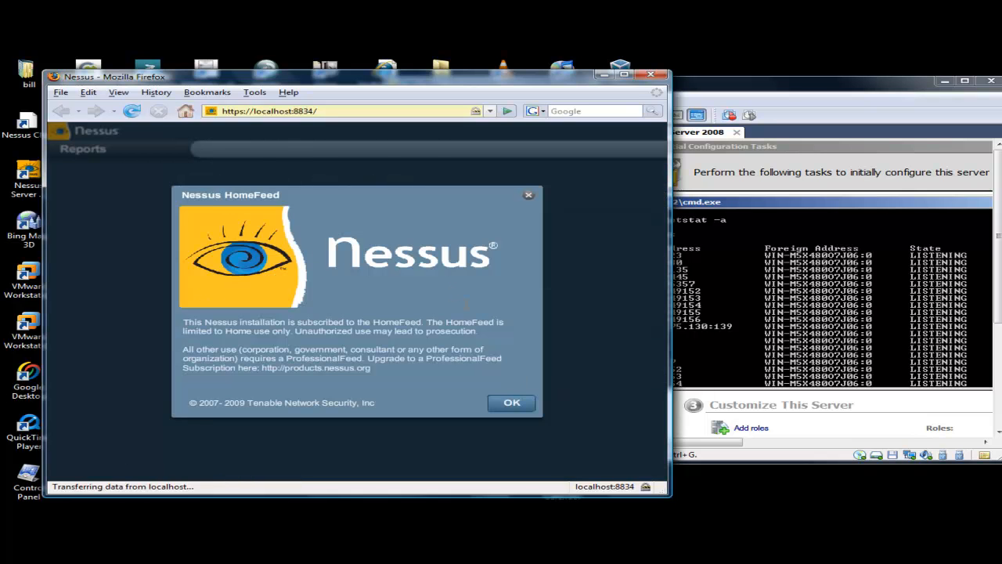
click(510, 402)
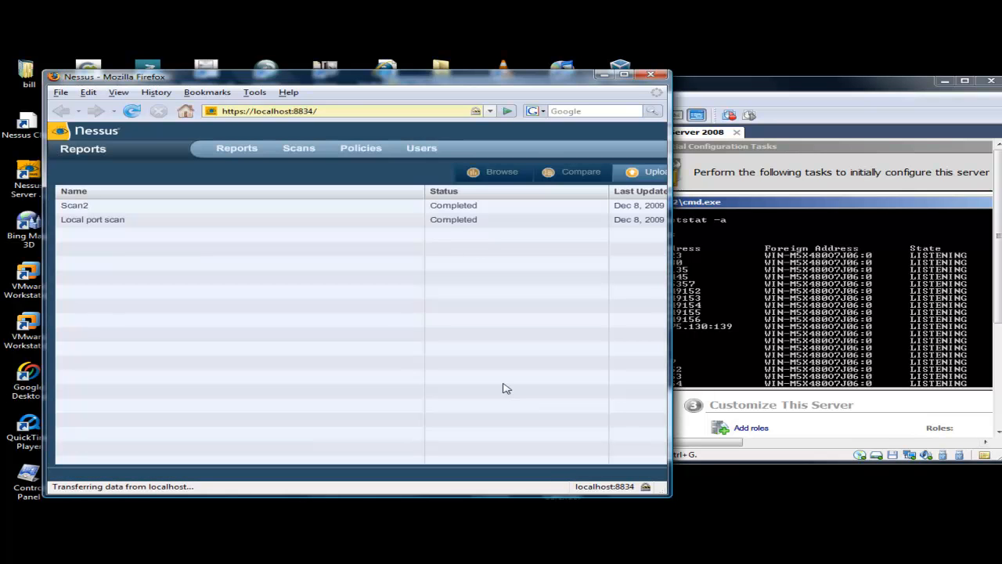
- Widen the browser window and delete the Local port scan report, dismissing the Flash Player error
click(154, 209)
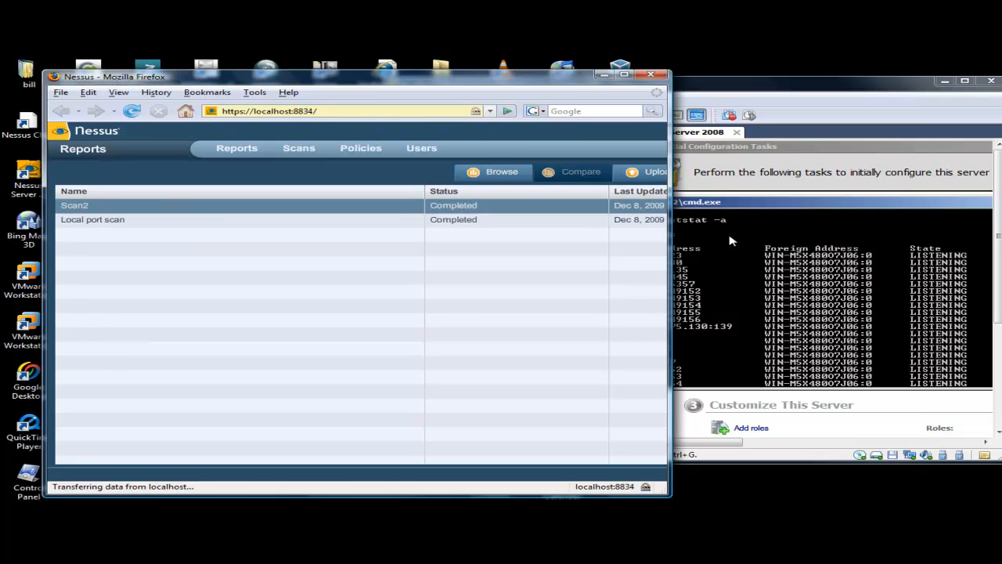
click(380, 226)
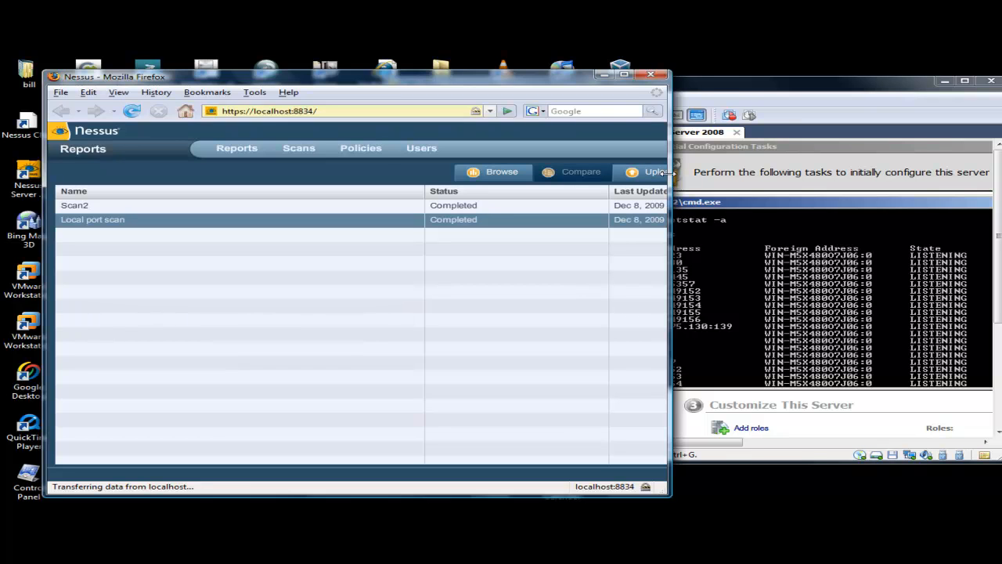
drag(670, 178, 840, 192)
click(800, 178)
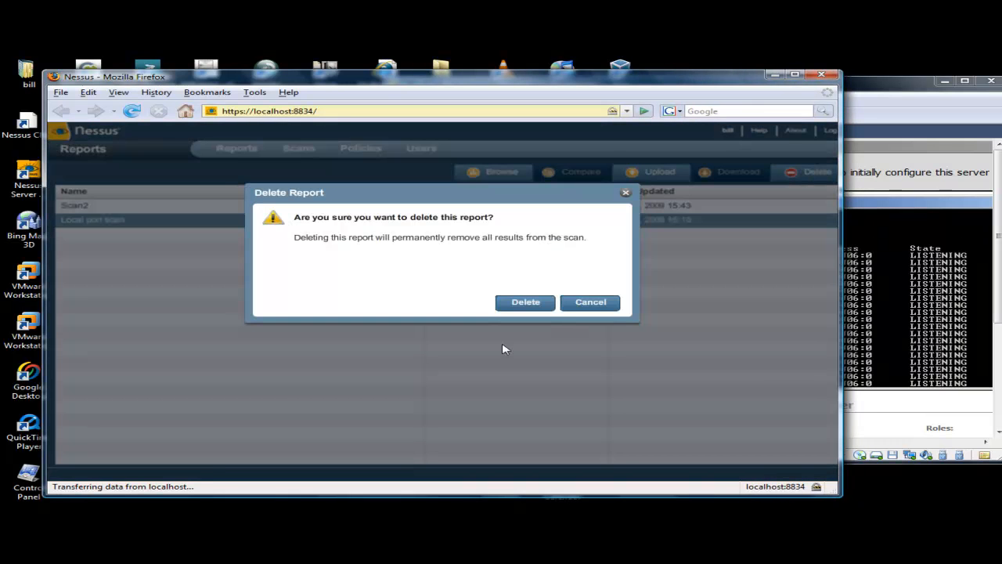
click(537, 305)
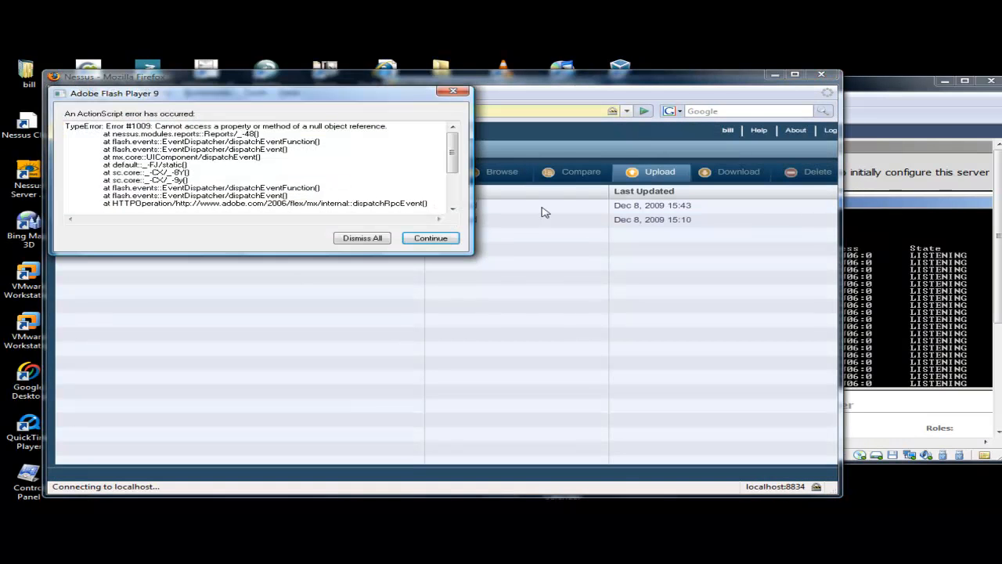
click(368, 240)
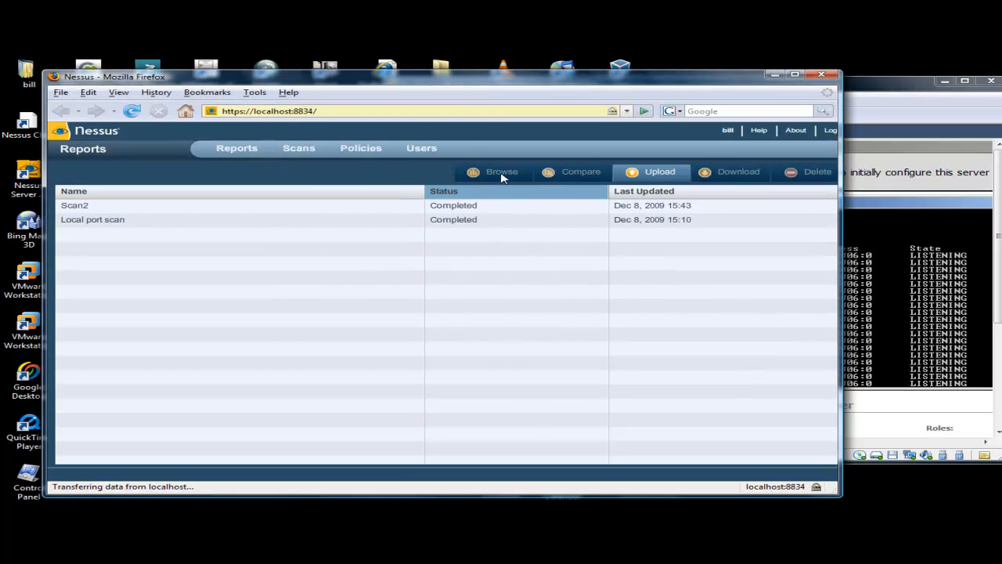
- Open the Port scan policy for editing and review its credentials, plugins, preferences and general settings
click(362, 152)
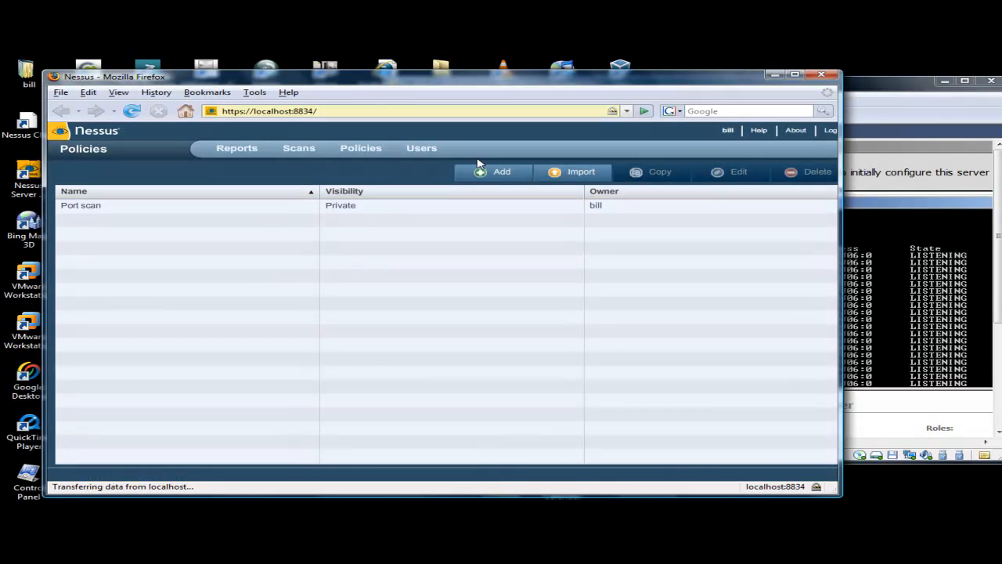
click(71, 209)
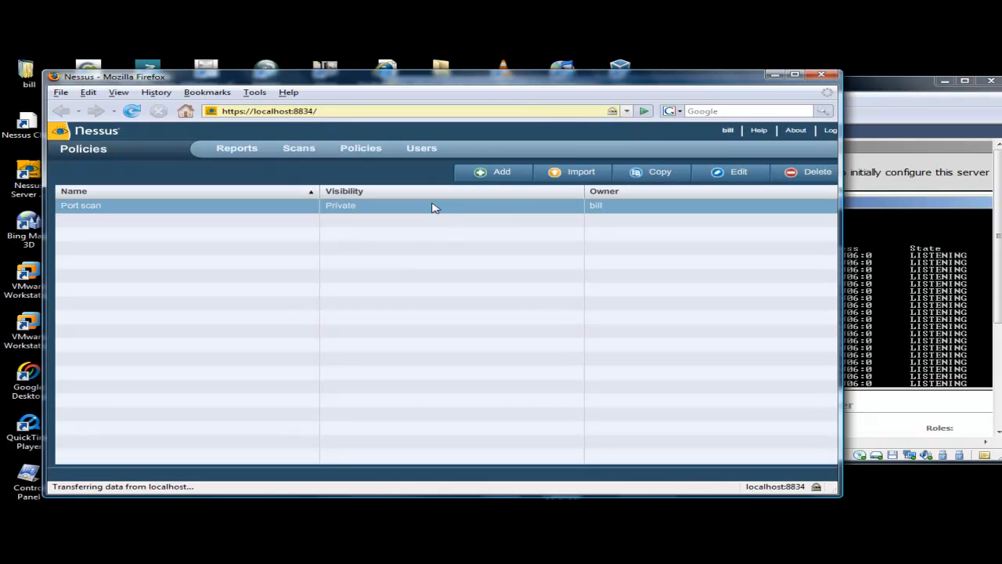
click(718, 173)
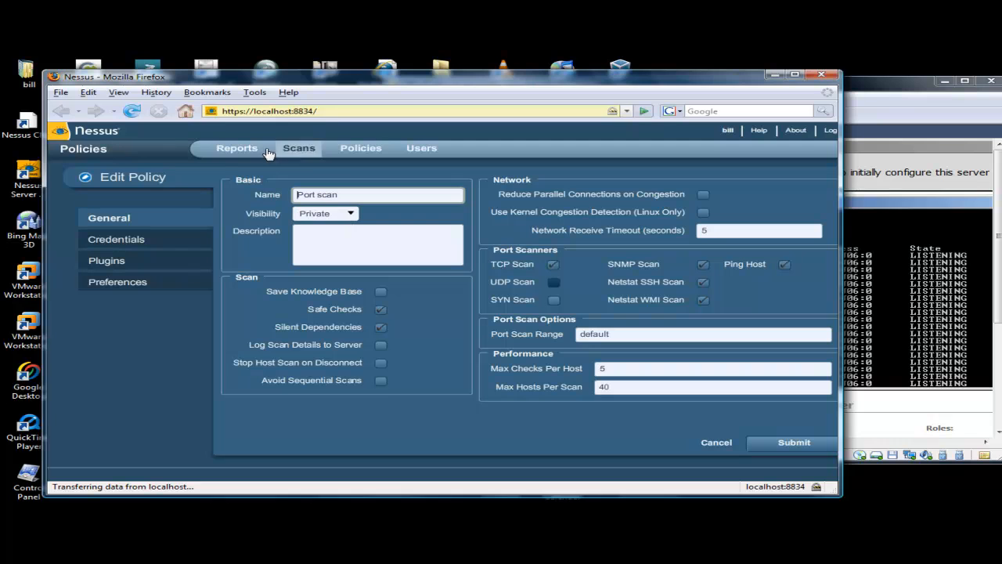
click(129, 241)
click(113, 266)
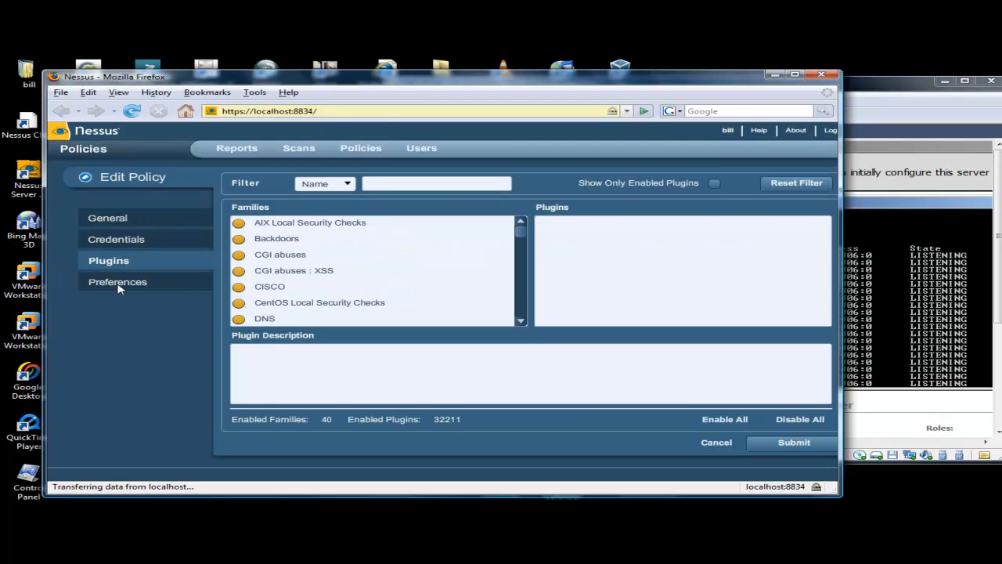
click(119, 288)
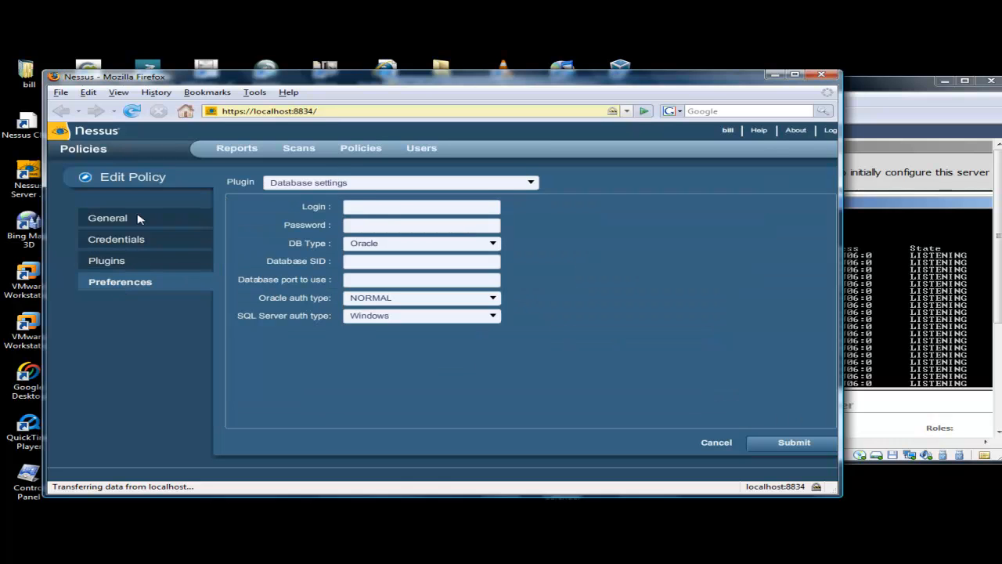
click(105, 221)
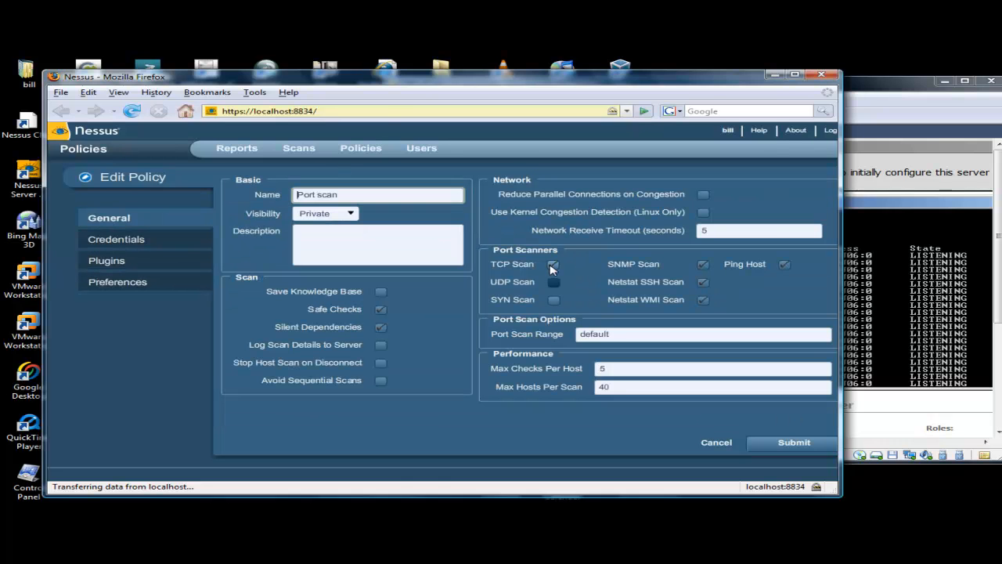
- Add a new scan named My Scan that uses the Port scan policy
click(298, 150)
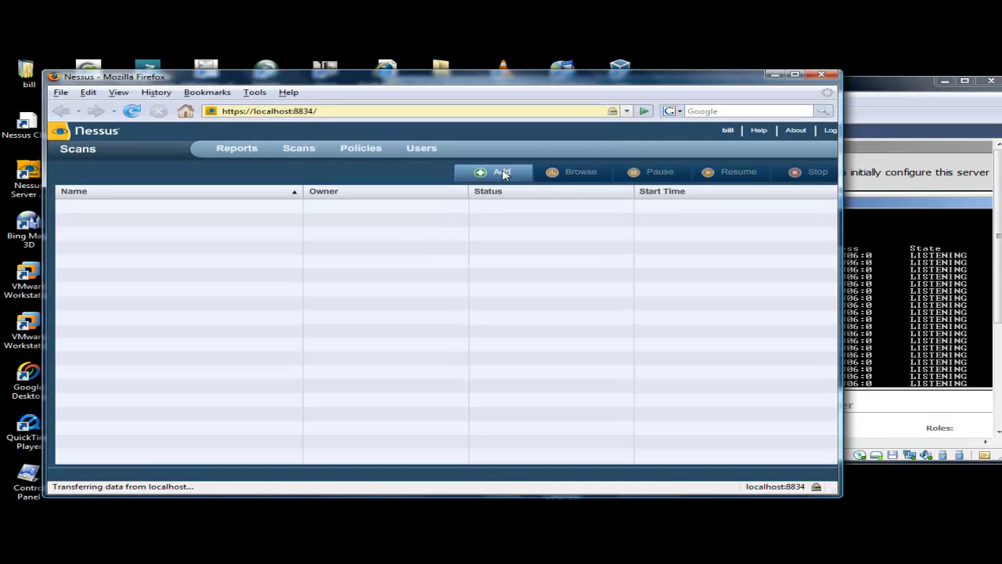
click(502, 171)
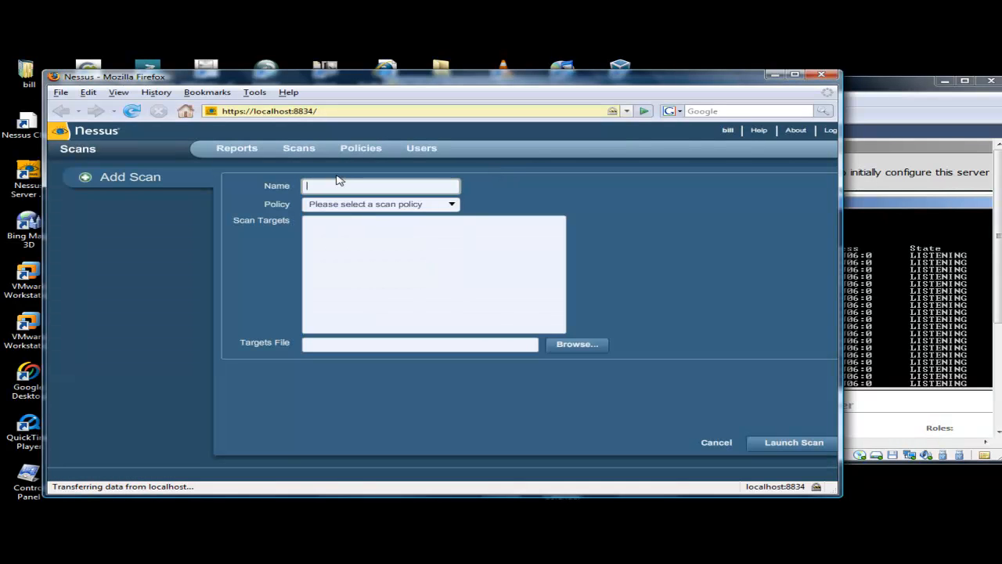
text(My Scan)
click(410, 204)
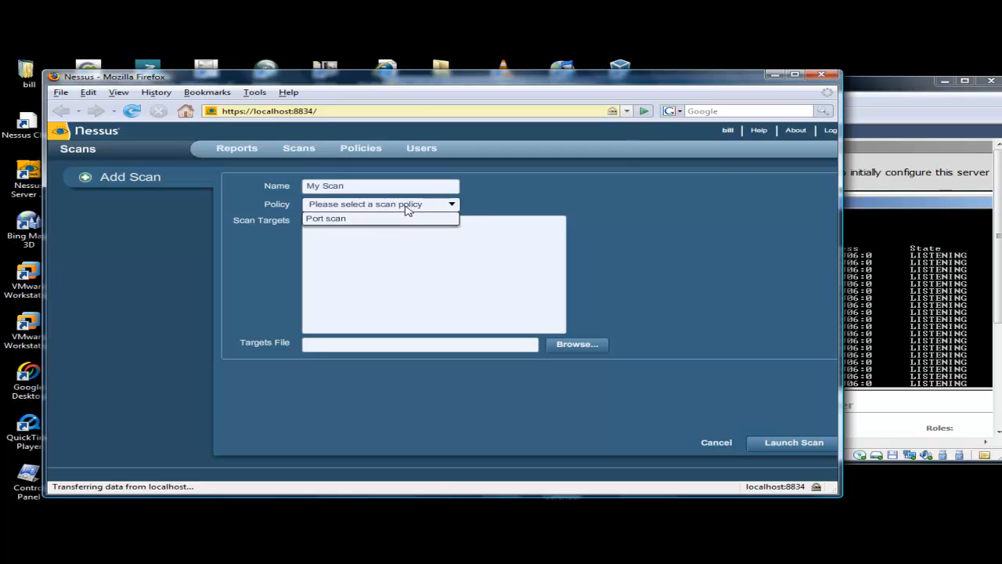
click(368, 220)
click(357, 228)
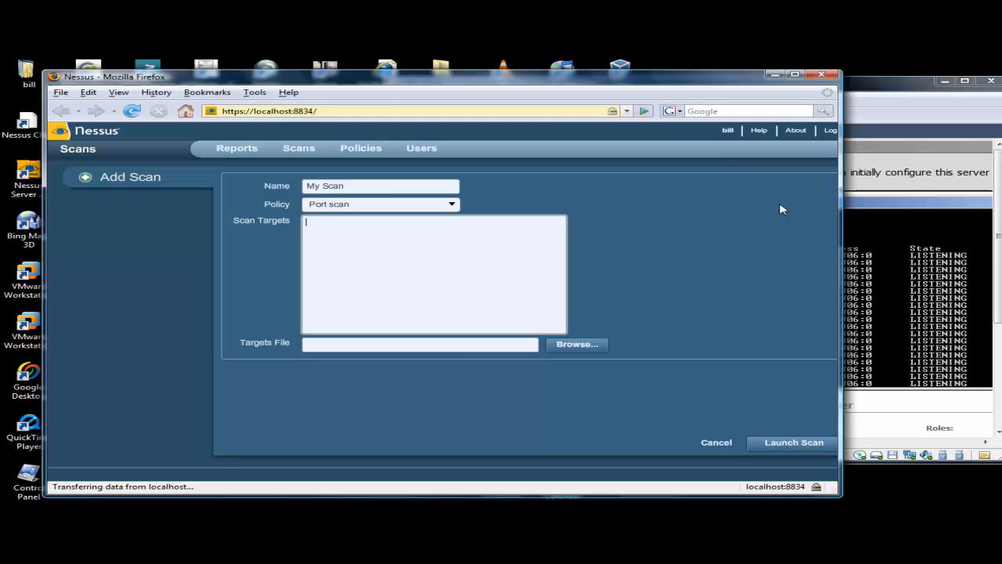
- Run ipconfig in the Windows Server 2008 virtual machine's command prompt to look up its IPv4 address
click(922, 256)
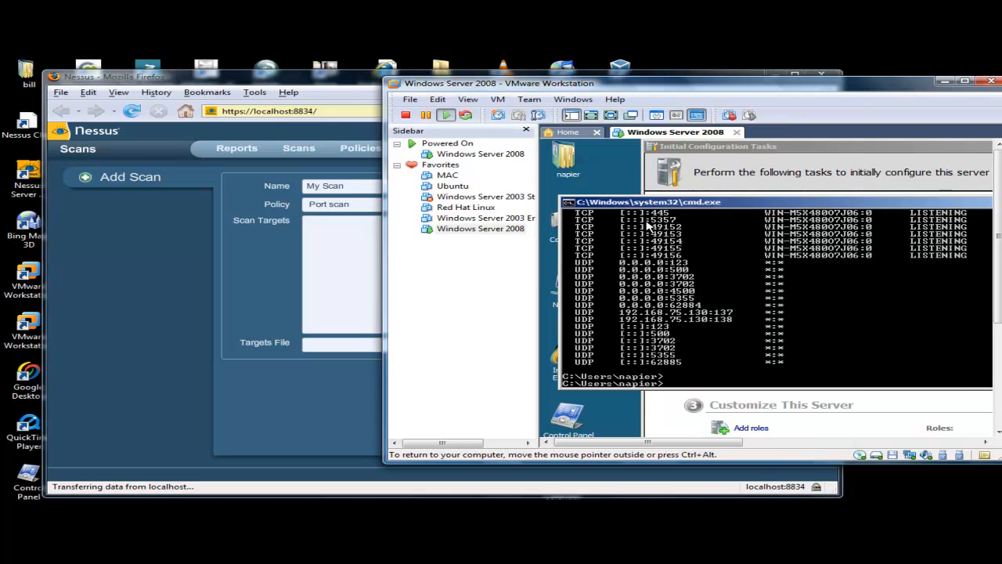
key(BackSpace)
text(fig)
key(Return)
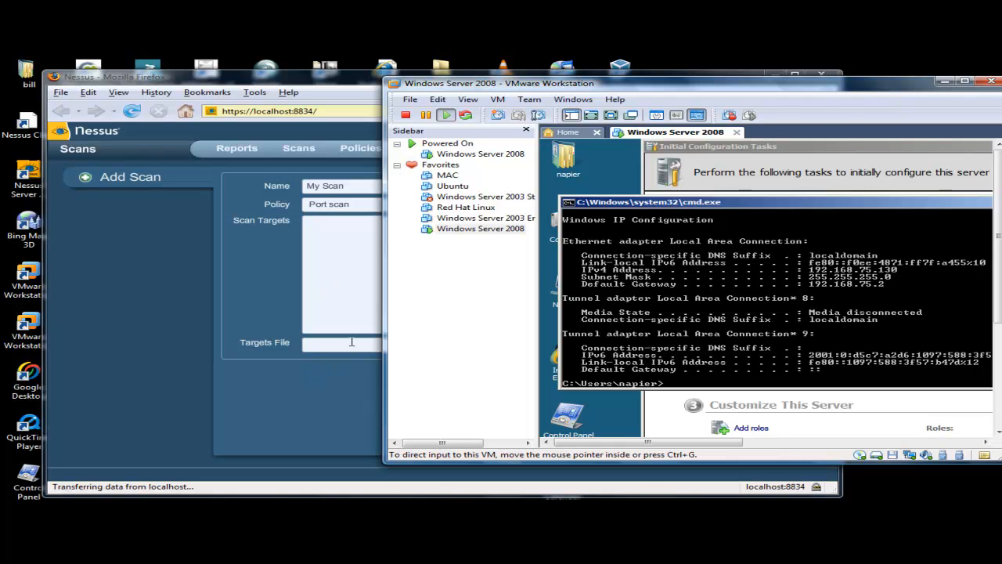
- Set the scan target to 192.168.75.130 in Nessus and launch the scan
click(349, 244)
text(192.1)
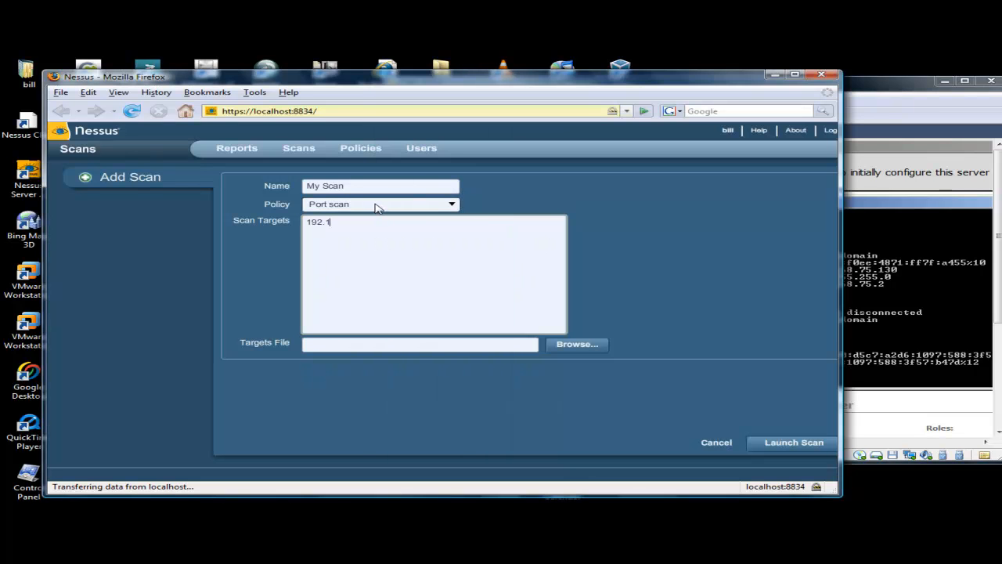
text(68.75.130)
click(791, 448)
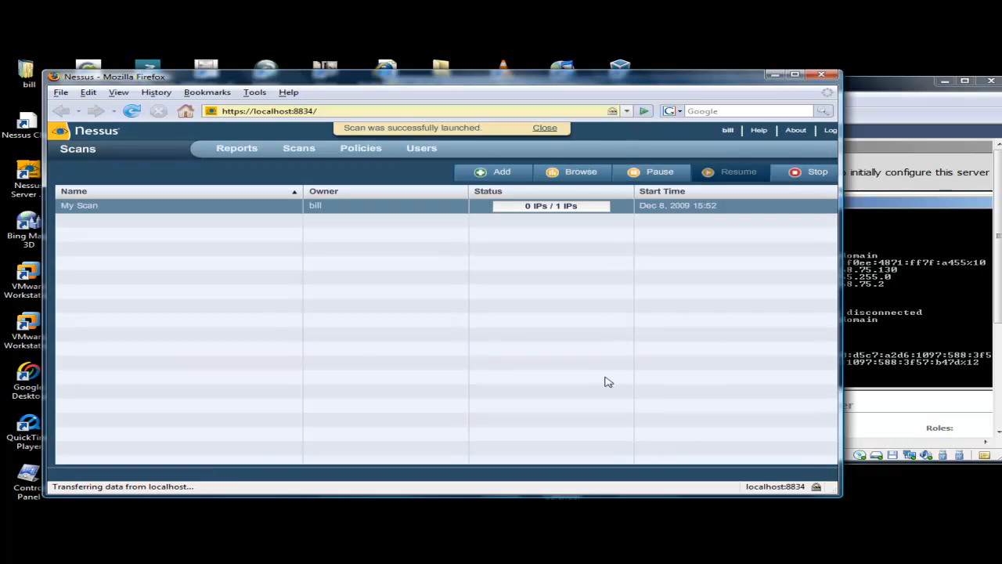
- Open the My Scan report and list the port findings for host 192.168.75.130
click(235, 151)
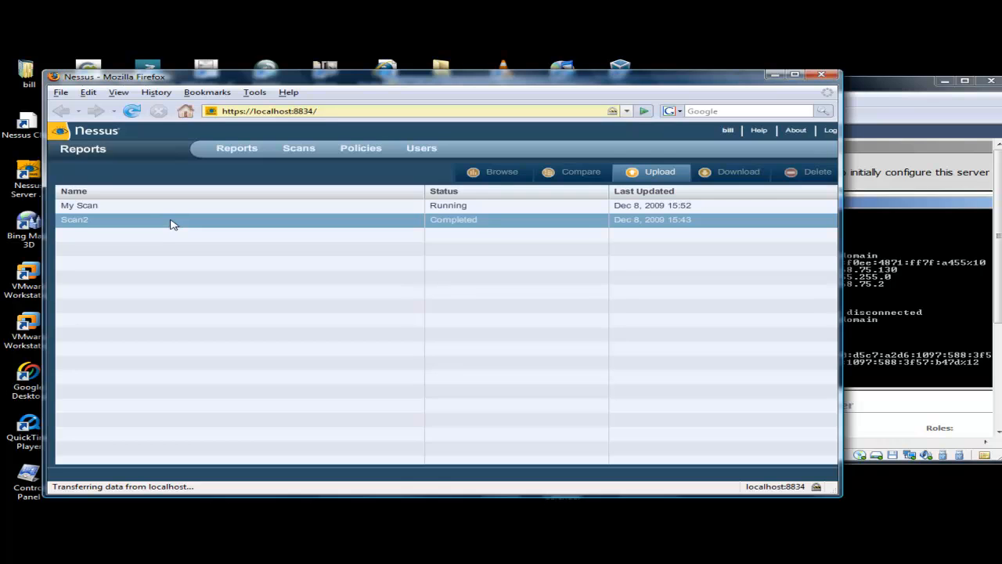
click(171, 211)
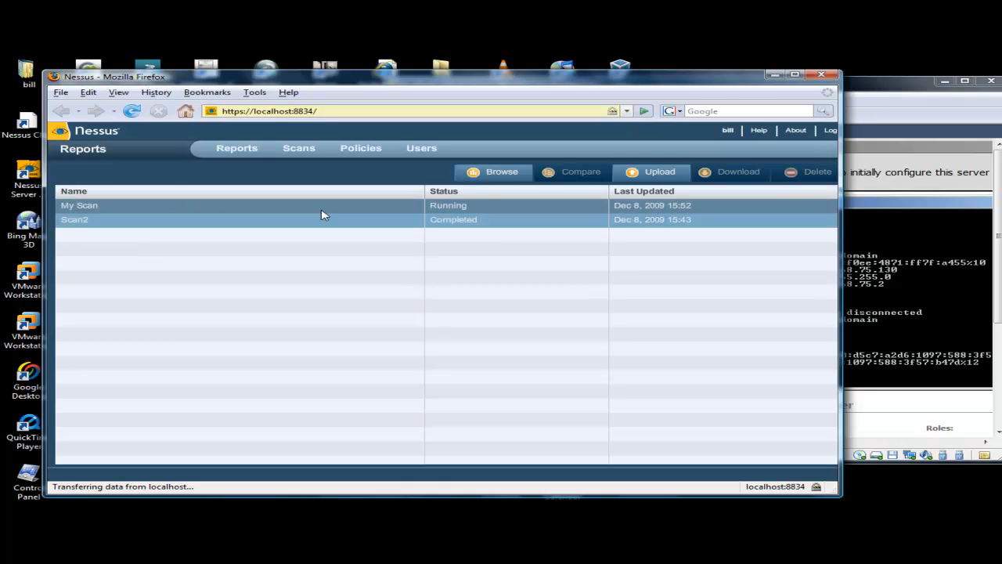
click(501, 174)
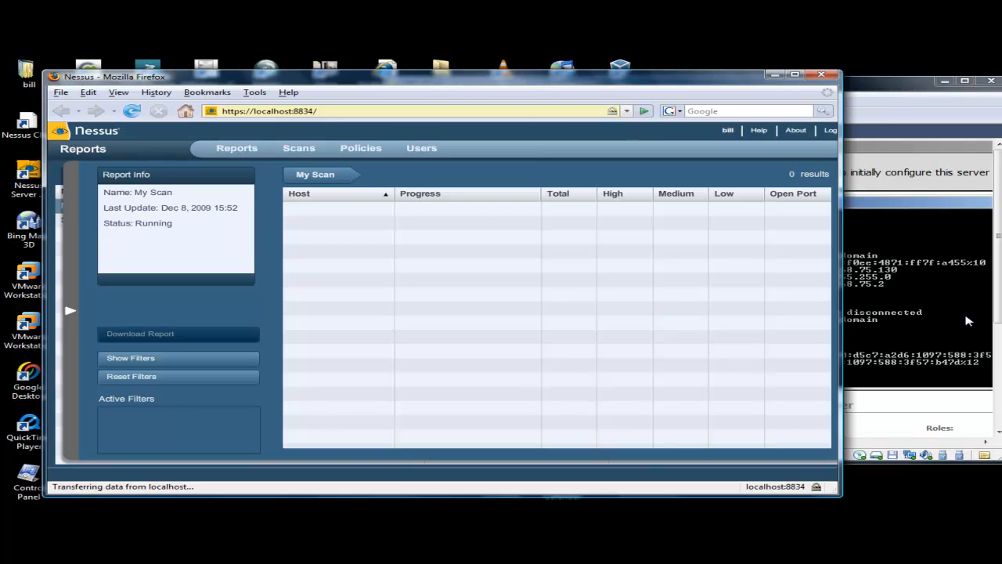
click(906, 313)
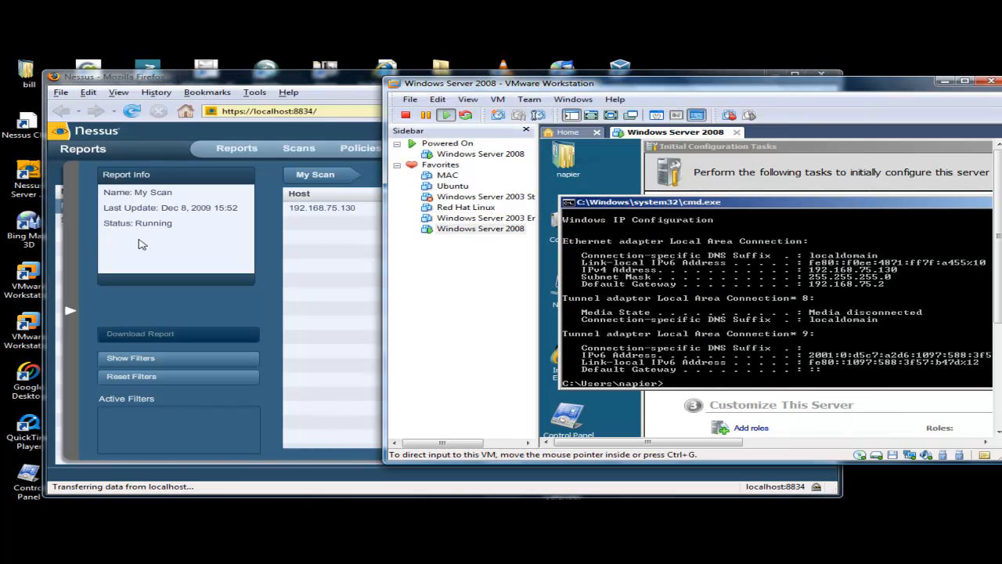
click(197, 79)
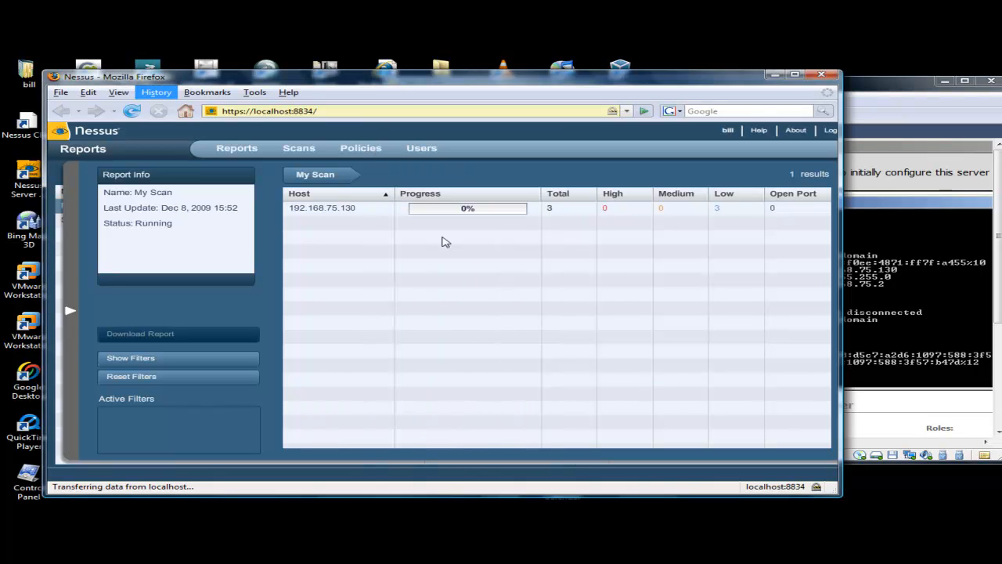
click(314, 211)
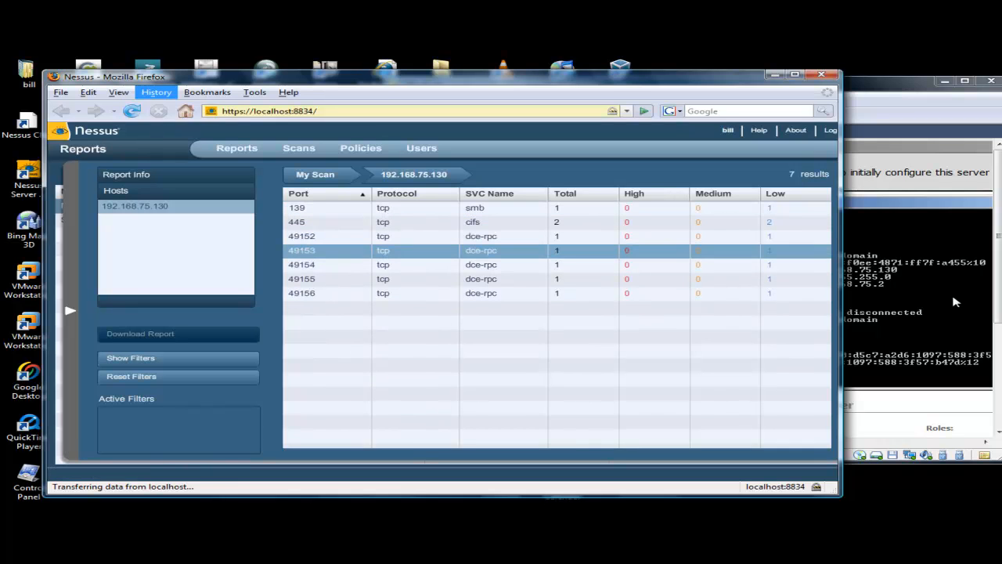
- Run netstat -a in the Windows Server 2008 virtual machine's command prompt to list its active connections and listening ports
click(923, 293)
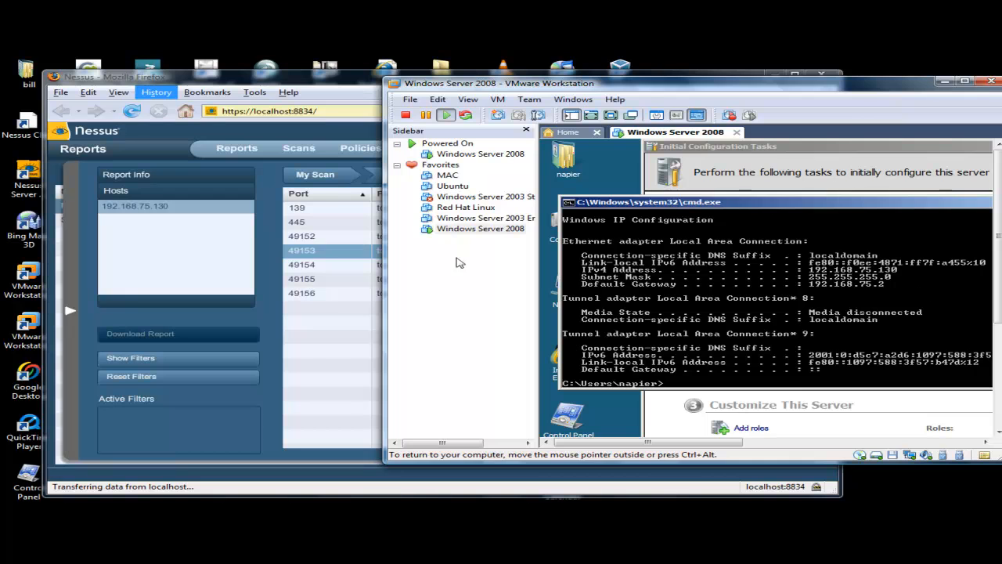
click(308, 82)
click(932, 312)
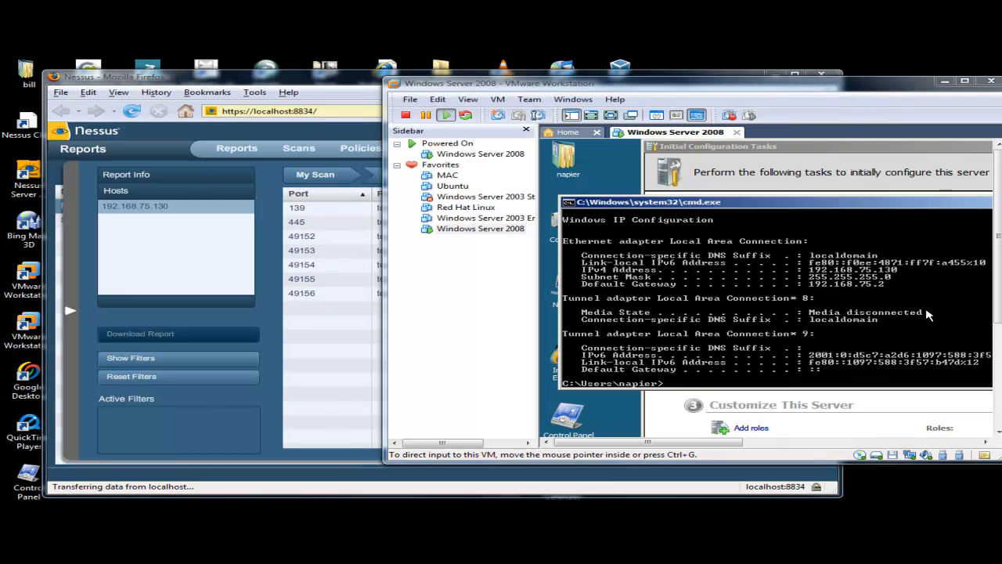
click(353, 360)
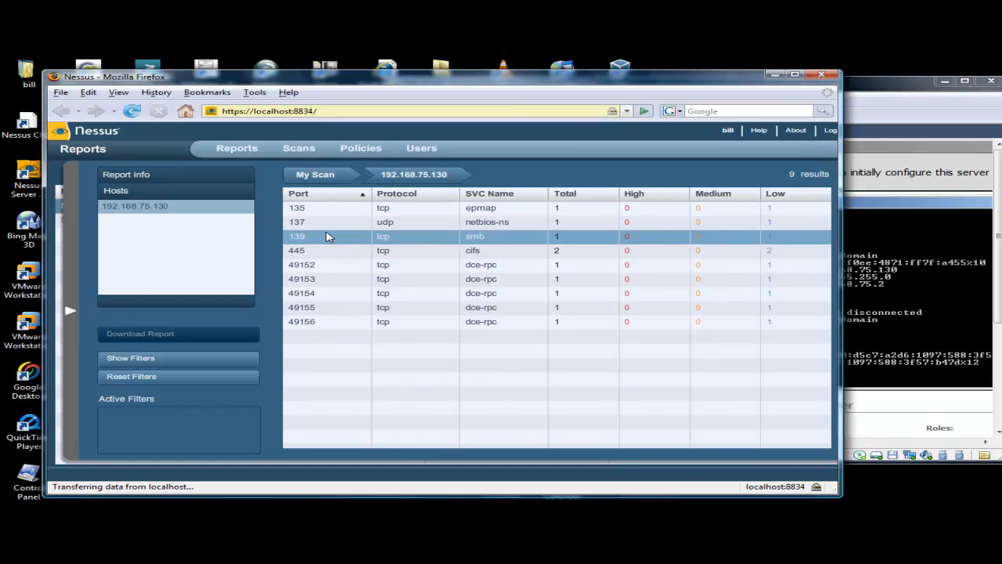
click(904, 313)
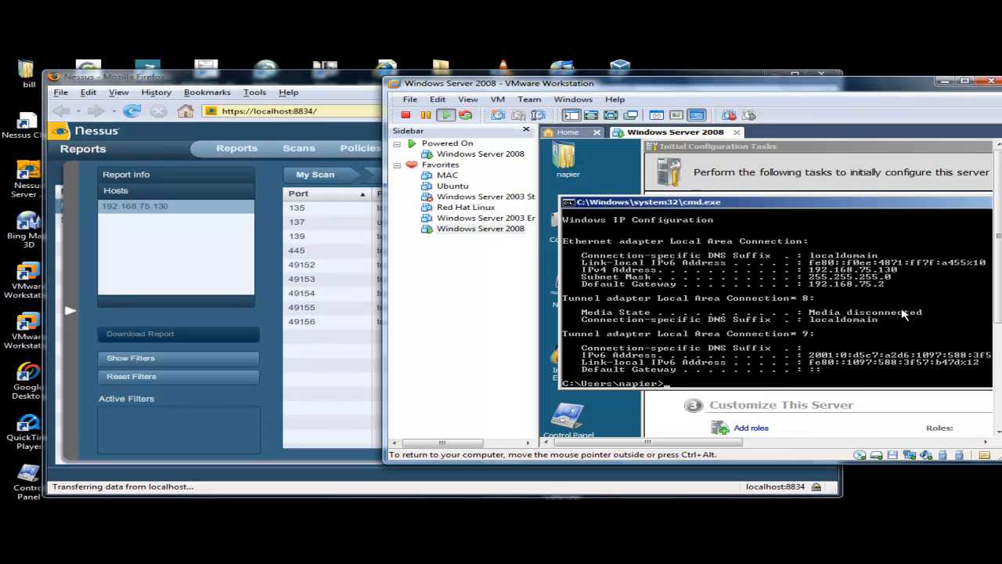
text(netstat -a)
key(Return)
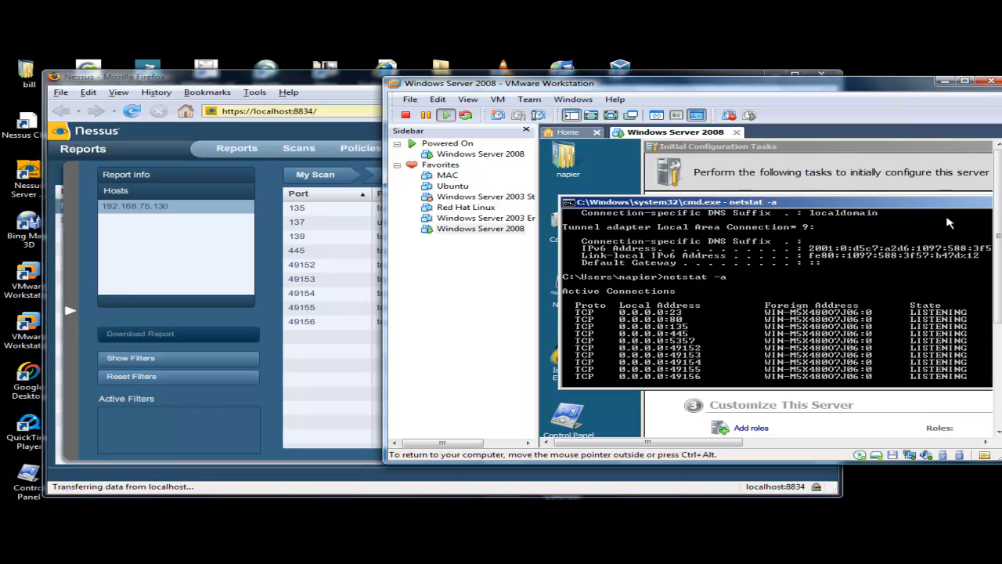
- Reposition the virtual machine's command prompt window and examine the local addresses and states at the start of the netstat listing
drag(705, 208, 588, 208)
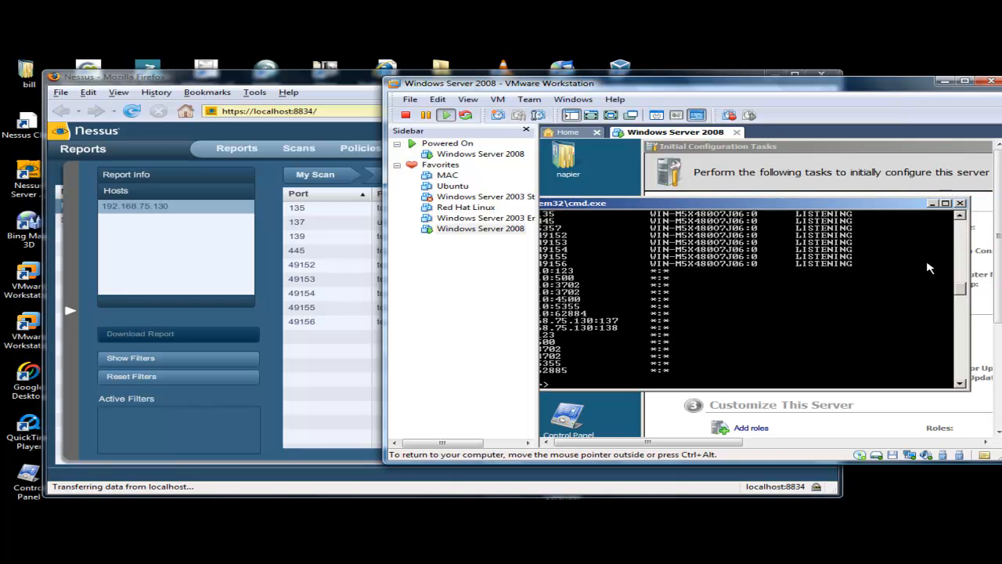
scroll(962, 273, up, 8)
drag(961, 270, 961, 271)
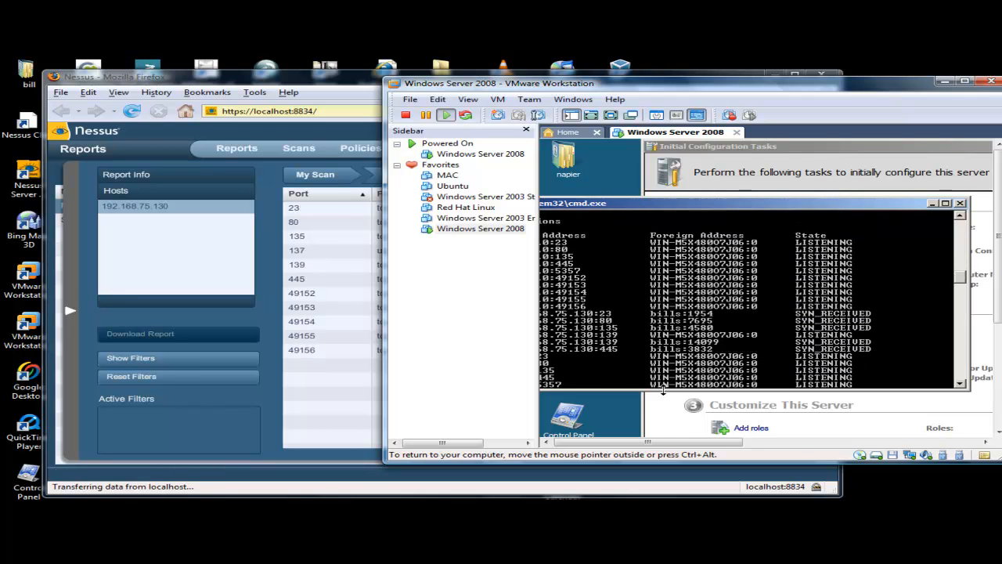
double_click(763, 204)
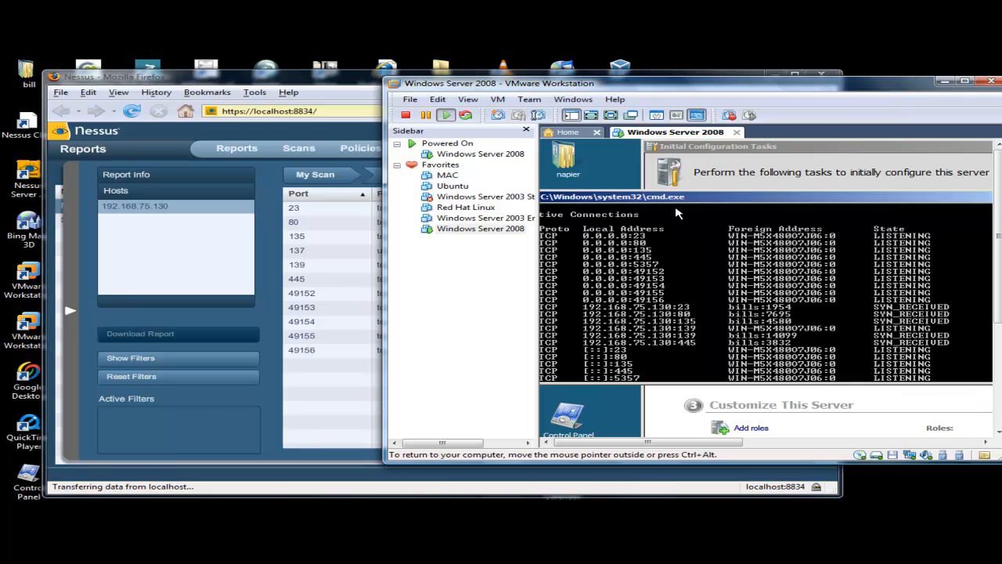
drag(668, 202, 707, 202)
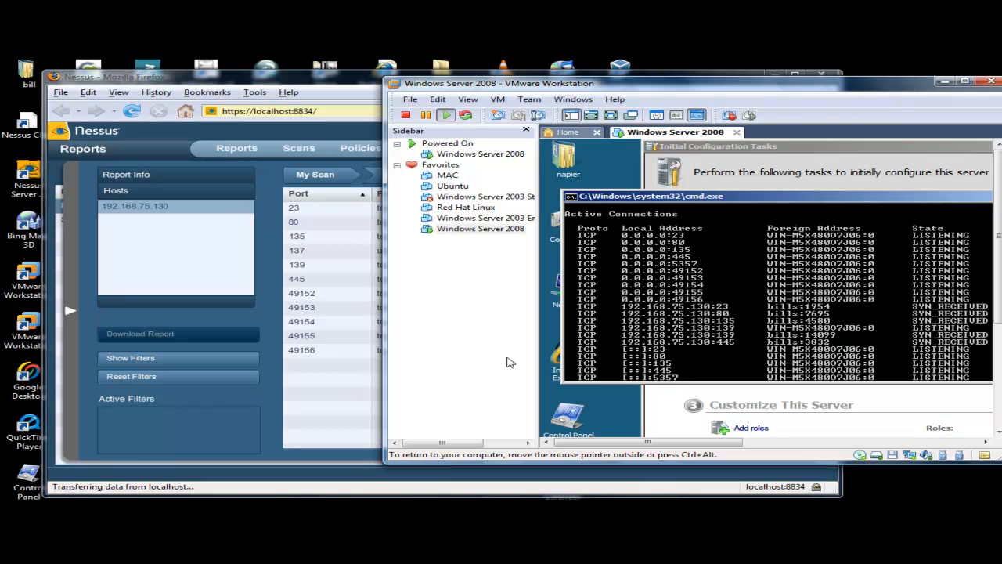
- Check the Nessus findings for port 23/tcp on 192.168.75.130 and return to the host's port list
click(347, 396)
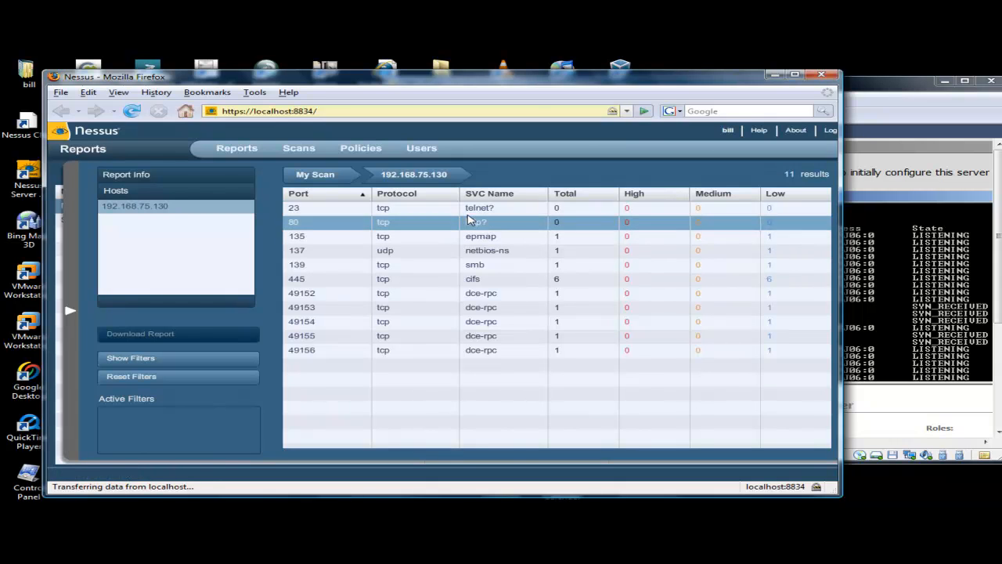
click(365, 209)
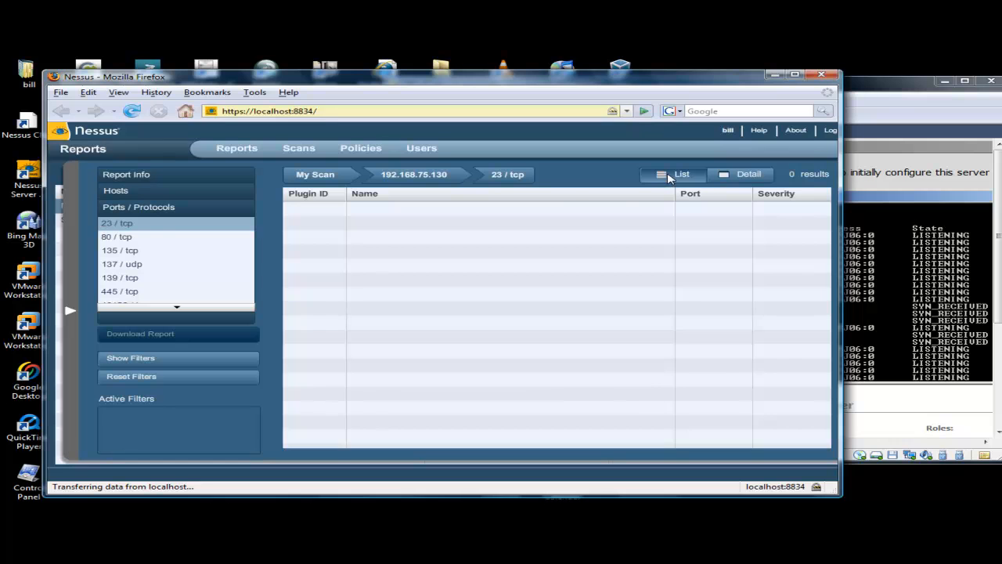
click(413, 179)
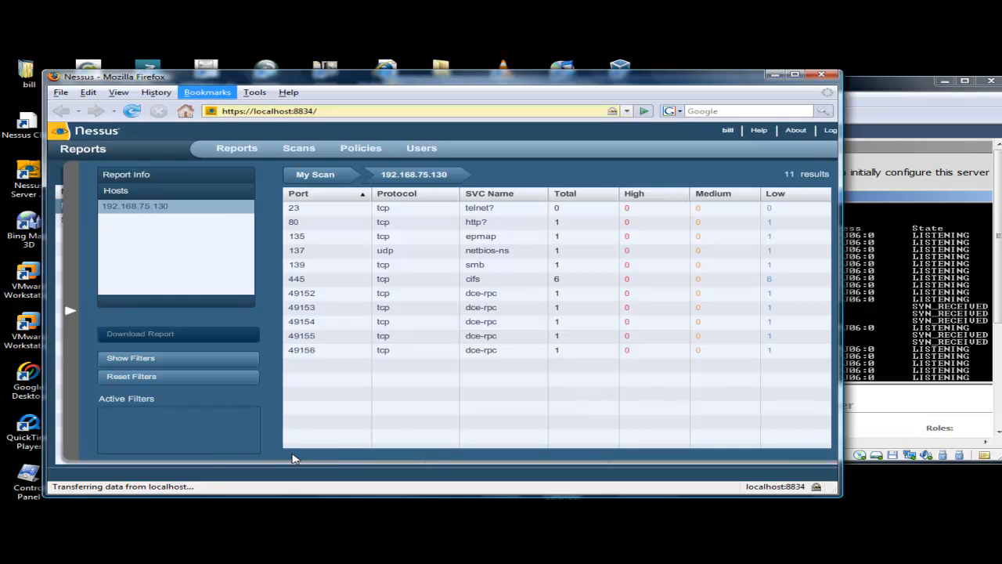
- Open a command prompt on the host computer and change to the root directory of drive C
key(super)
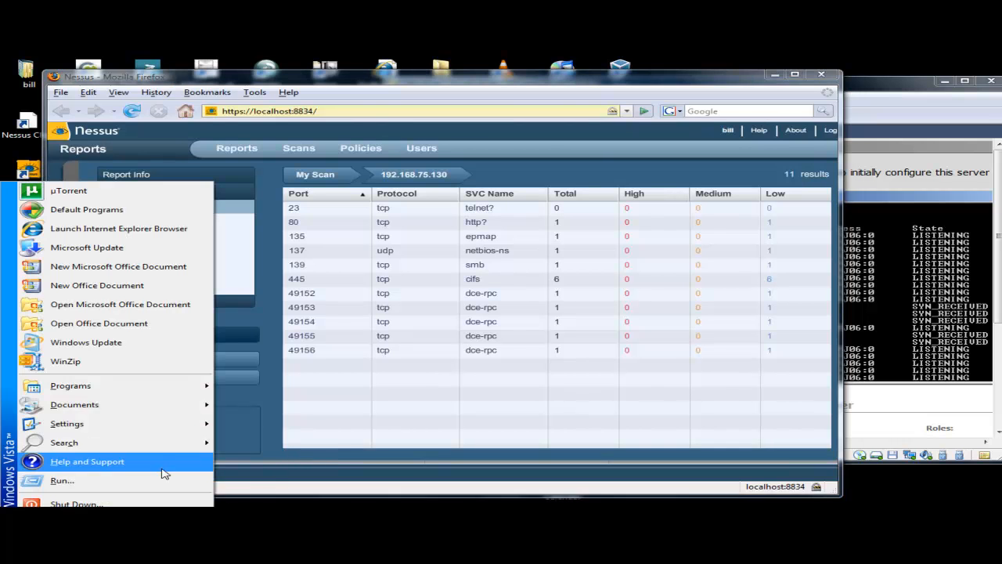
click(149, 481)
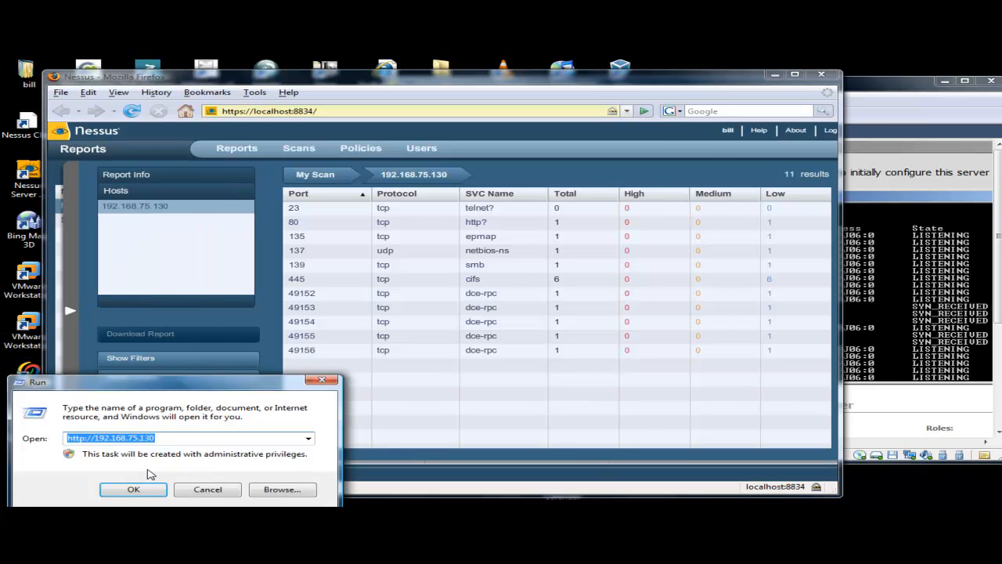
text(cmd)
key(Return)
text(c)
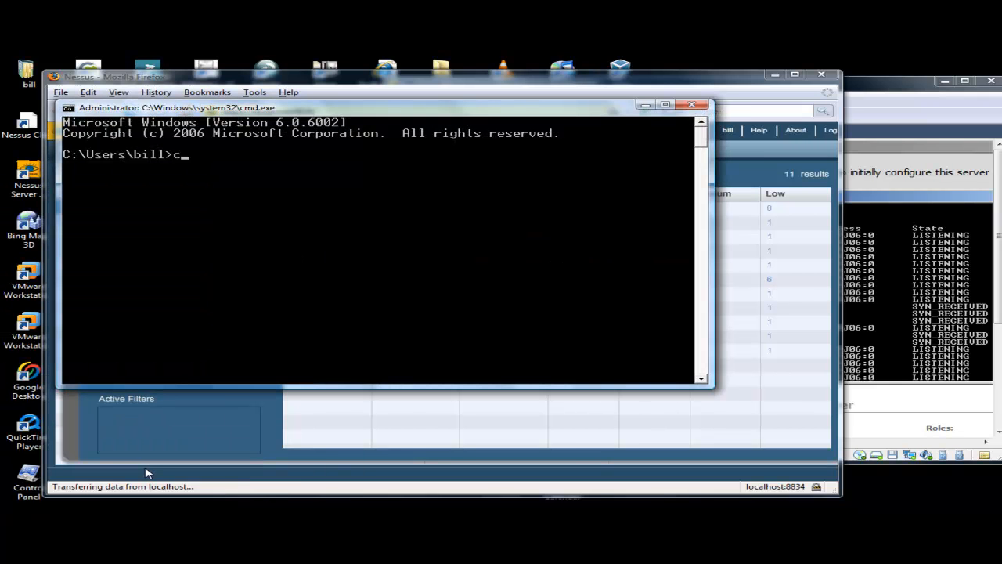
text(d \)
key(Return)
- Display the nmap help with nmap -? and examine its options and usage examples
text(nmap -?)
key(Return)
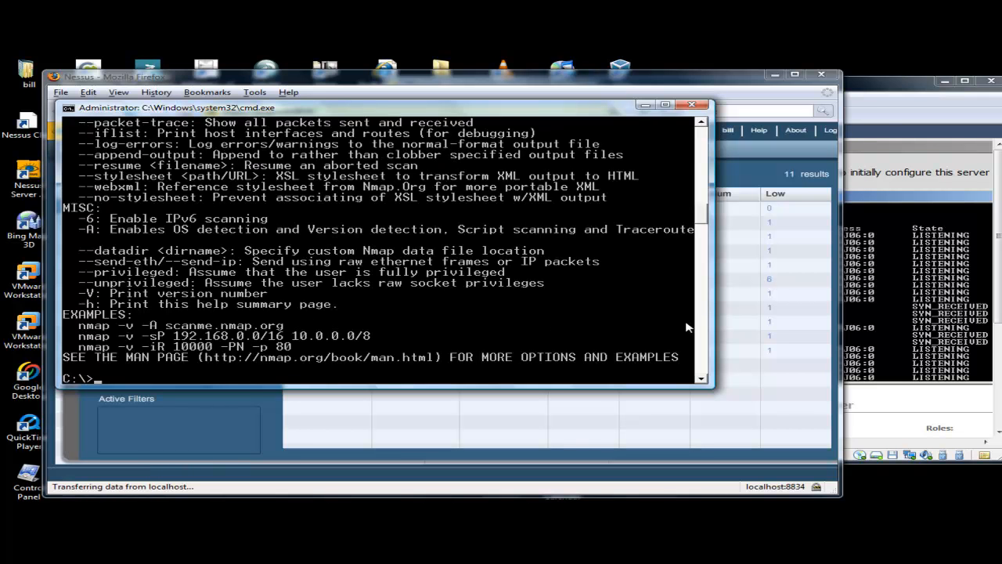
mouse_move(702, 218)
mouse_down()
mouse_move(705, 206)
mouse_move(701, 221)
mouse_up()
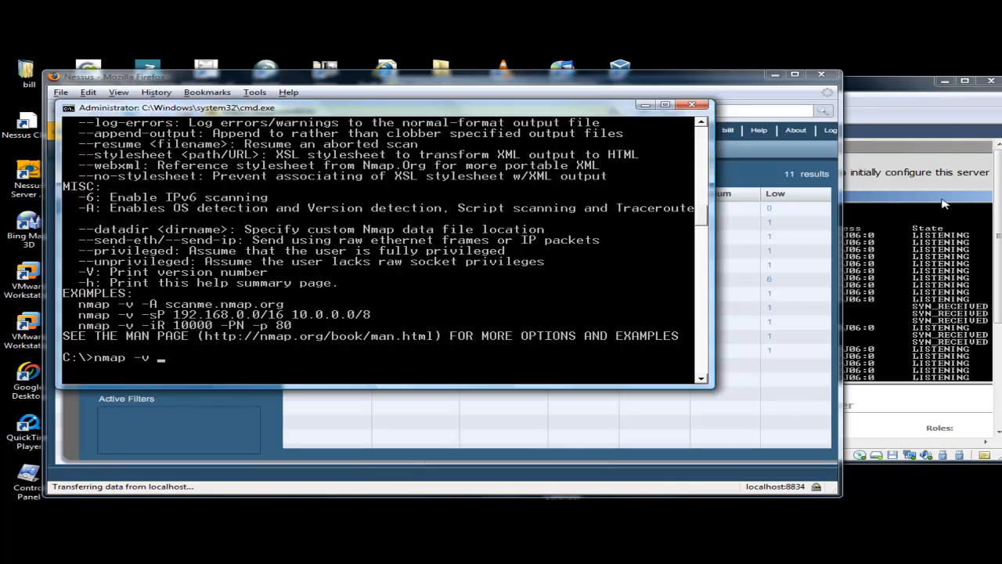
- Start a verbose nmap scan of the virtual machine with nmap -v 192.168.75.130
click(910, 267)
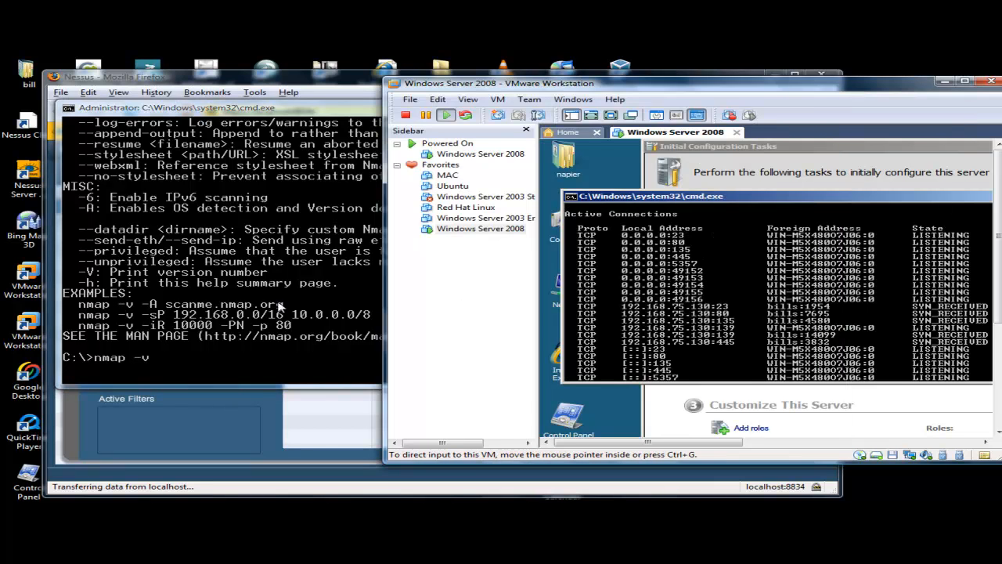
click(337, 327)
text(192.168.)
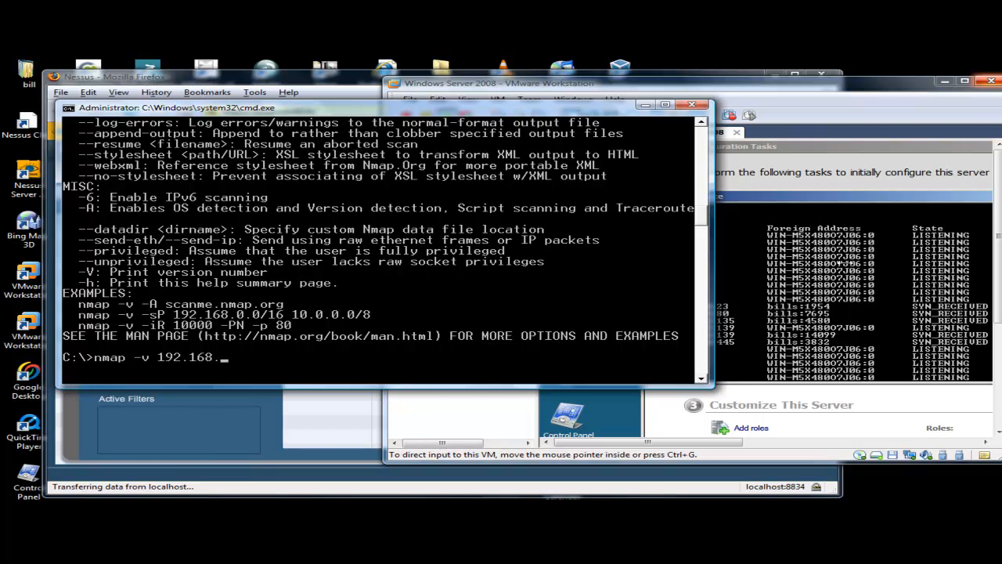
click(838, 258)
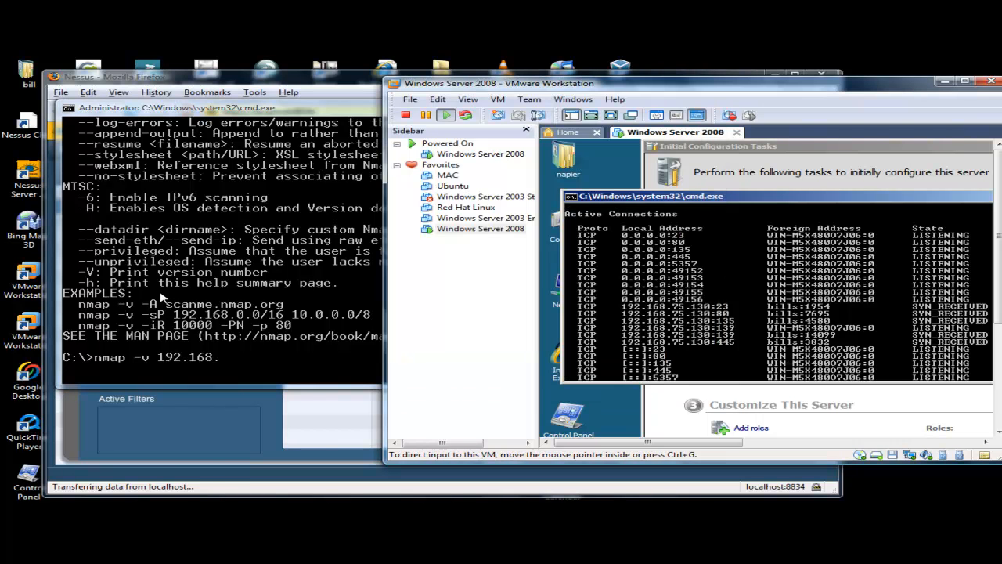
click(328, 231)
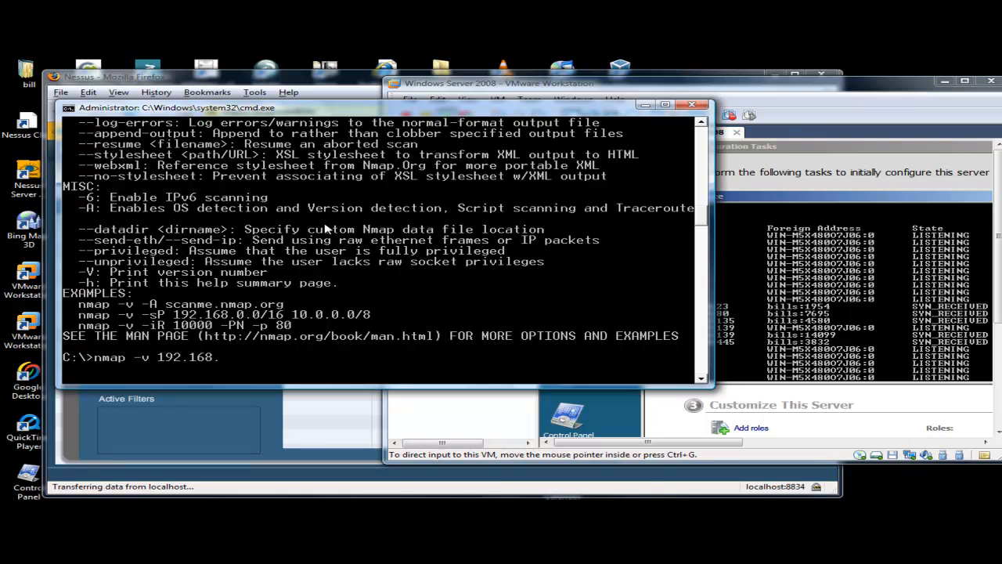
text(68.75.130)
key(Return)
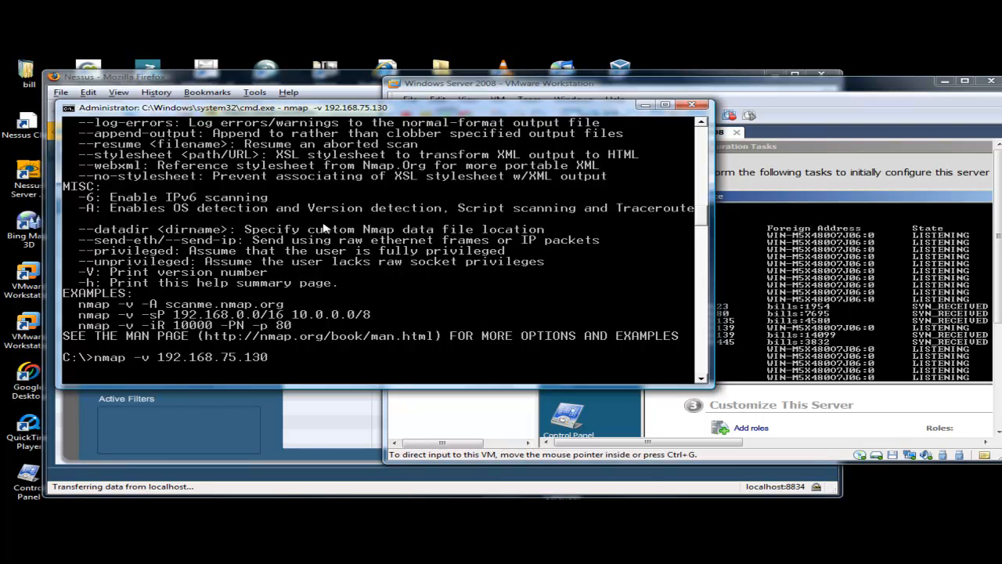